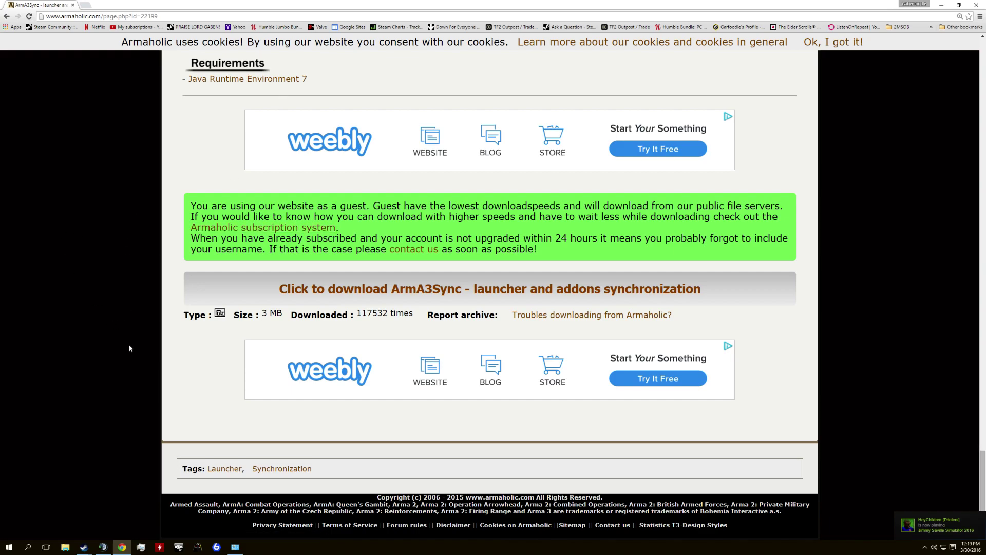
# - Download the 'ArmA3Sync - launcher and addons synchronization' .7z archive from the Armaholic page
pyautogui.scroll(5, 282, 241)
pyautogui.moveTo(329, 319); pyautogui.dragTo(172, 312)
pyautogui.click(363, 298)
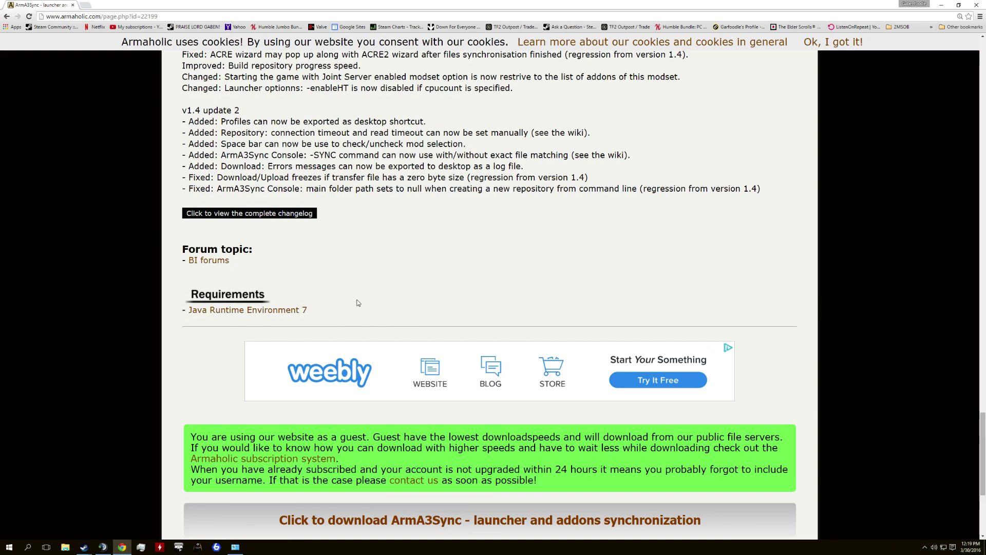
pyautogui.scroll(1, 374, 158)
pyautogui.scroll(12, 374, 158)
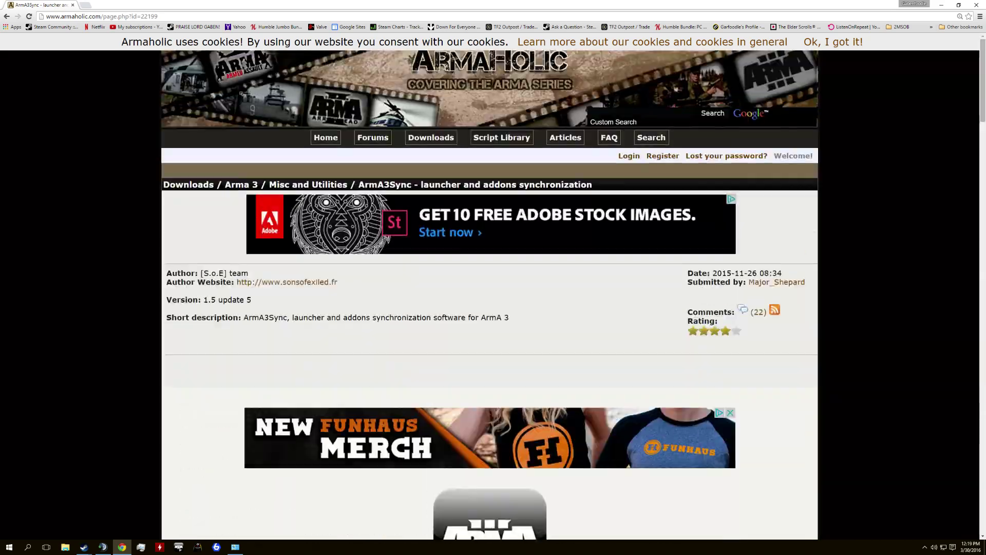
pyautogui.scroll(-15, 69, 184)
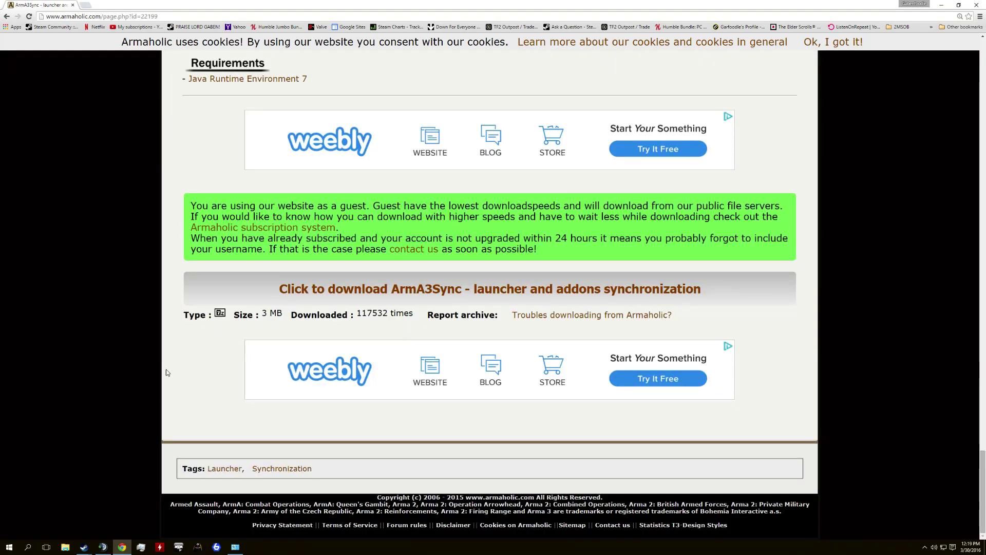
pyautogui.click(436, 281)
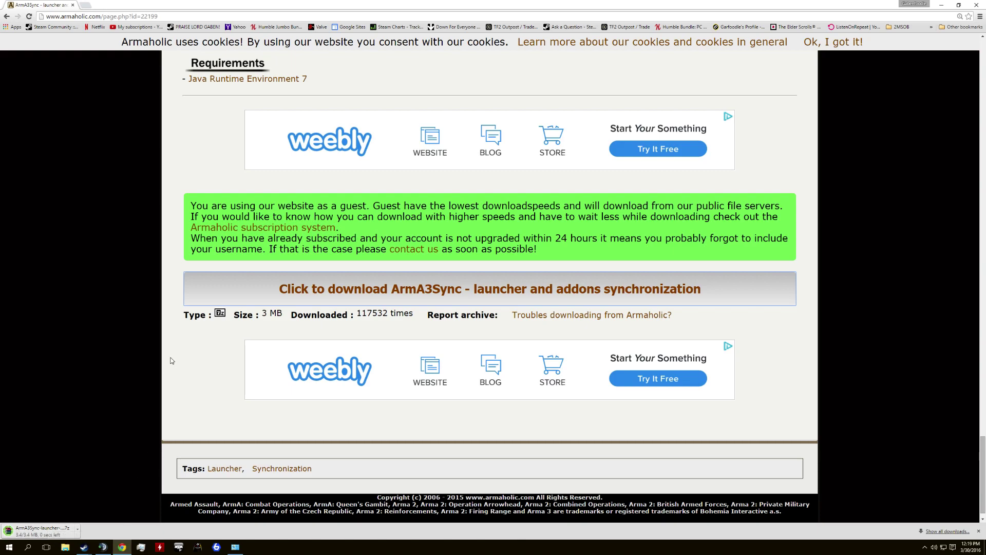
# - Extract the arma3sync installer from the downloaded .7z archive to F:\ with WinRAR
pyautogui.click(53, 527)
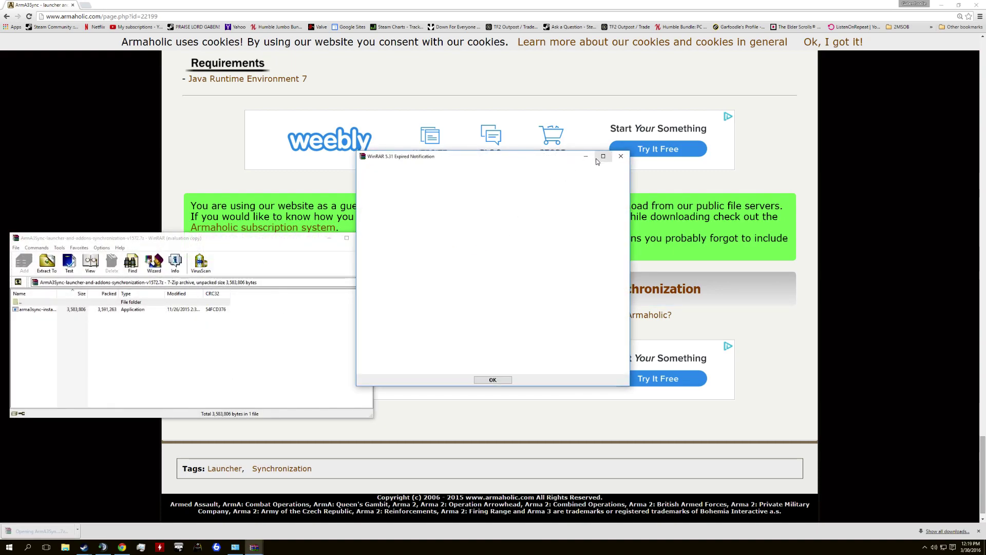
pyautogui.click(621, 156)
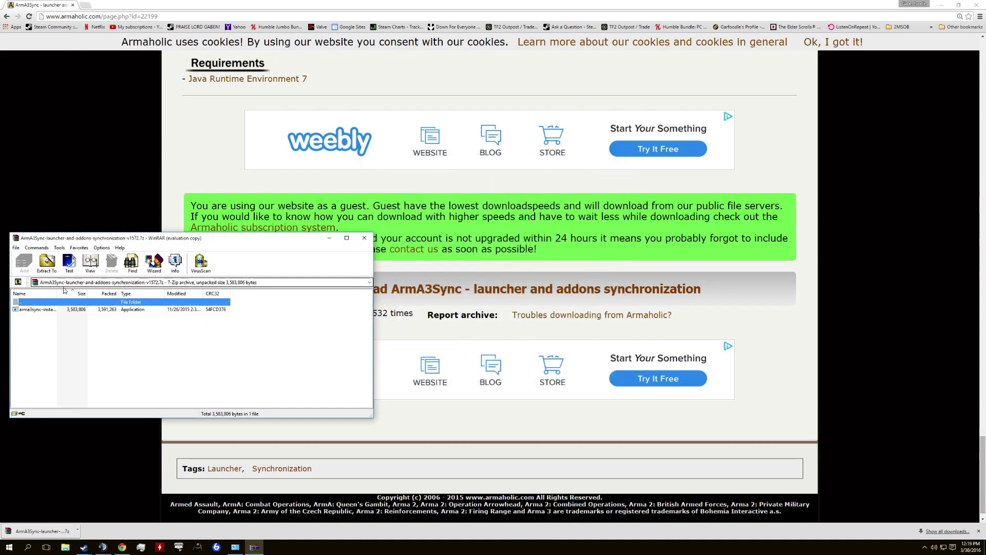
pyautogui.click(83, 310)
pyautogui.click(47, 264)
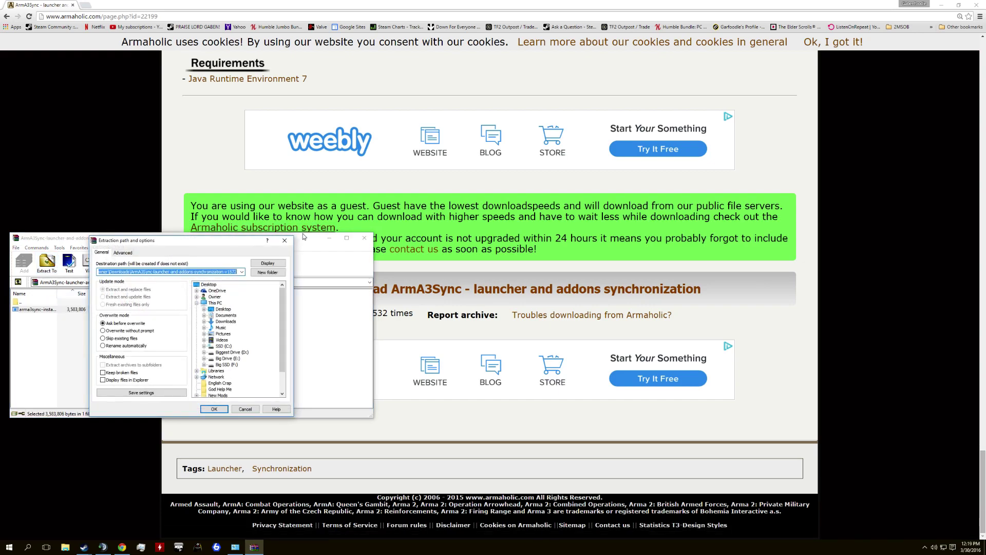
pyautogui.click(228, 346)
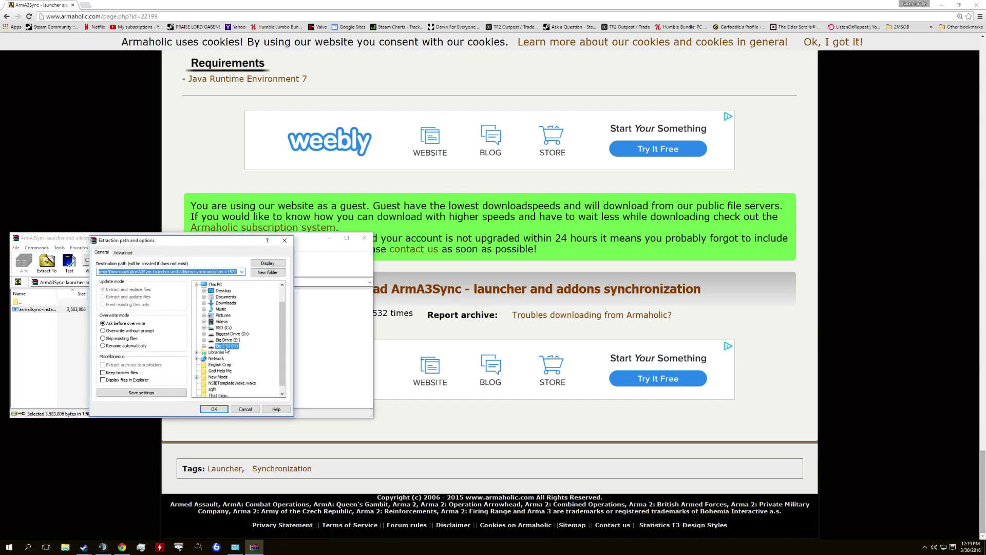
pyautogui.doubleClick(230, 347)
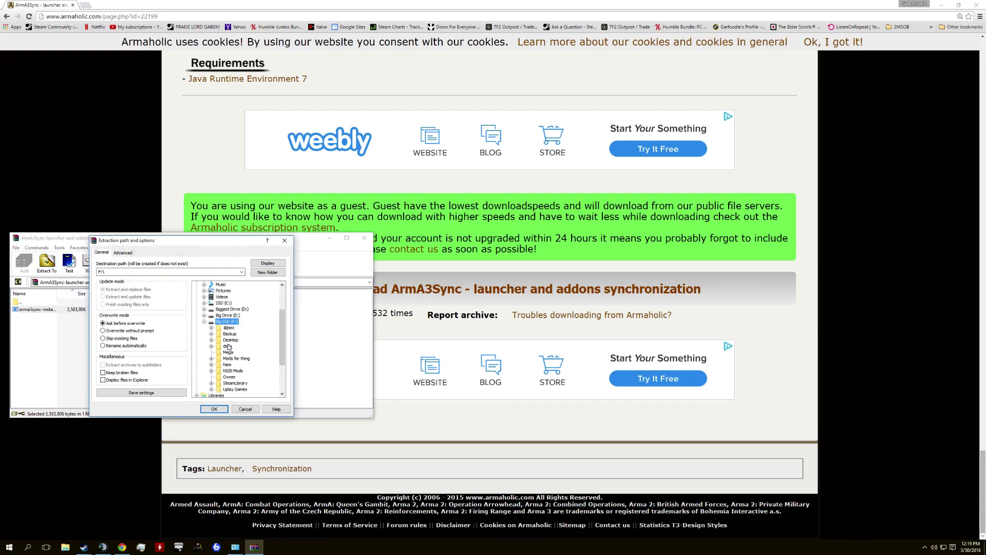
pyautogui.click(211, 413)
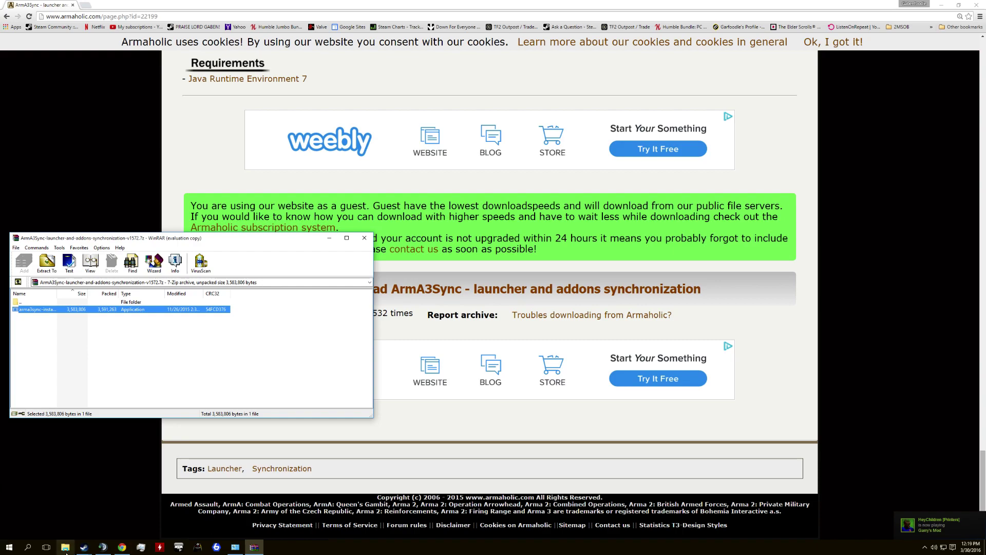
pyautogui.click(66, 550)
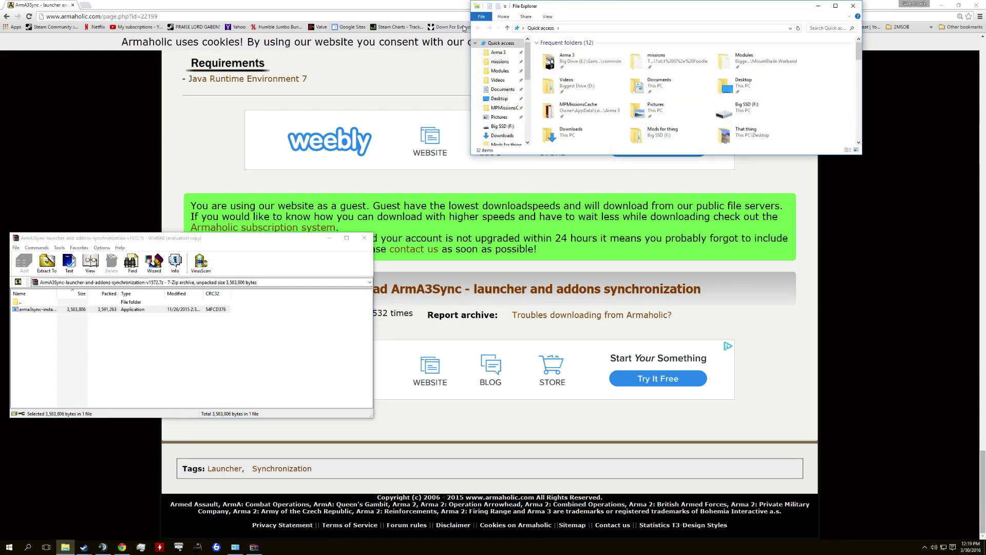
# - Run arma3-sync-installer-1-5-72 from Big SSD (F:), confirming the security warning
pyautogui.scroll(-4, 508, 107)
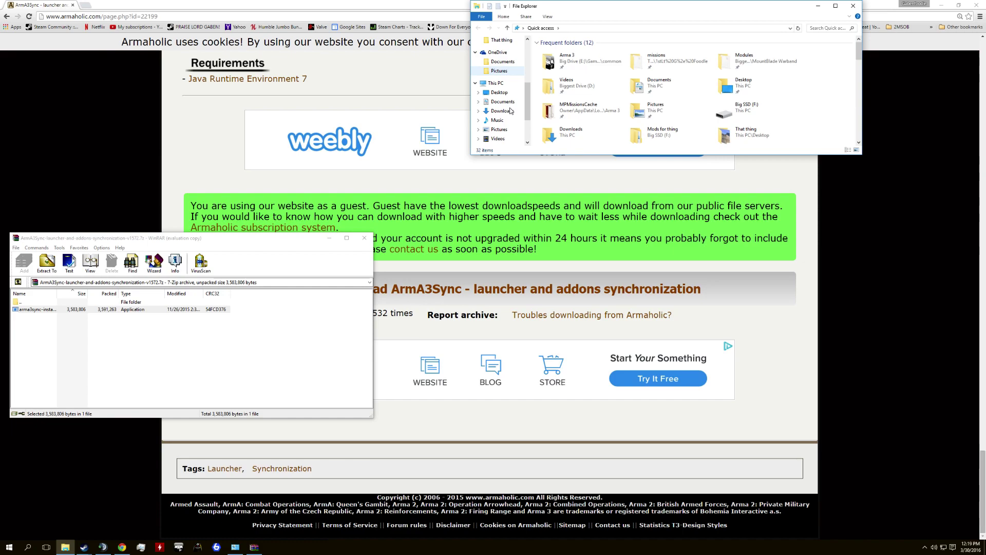
pyautogui.scroll(-3, 511, 110)
pyautogui.click(503, 123)
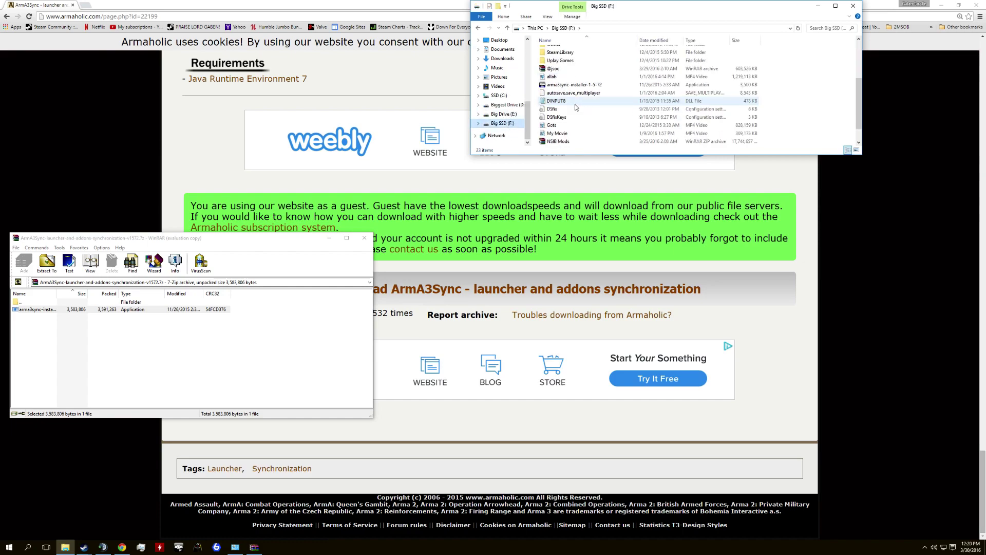
pyautogui.scroll(-1, 570, 102)
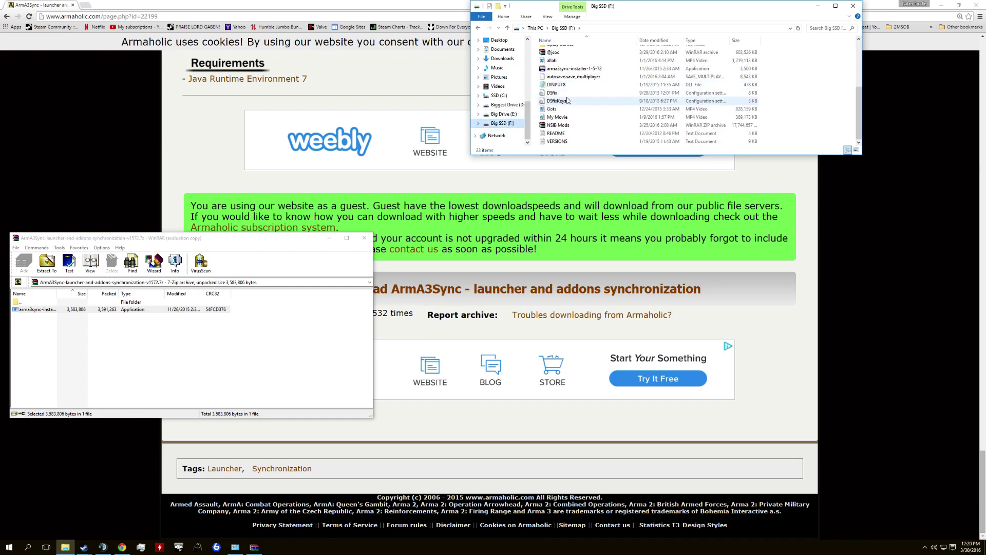
pyautogui.click(565, 125)
pyautogui.scroll(2, 565, 125)
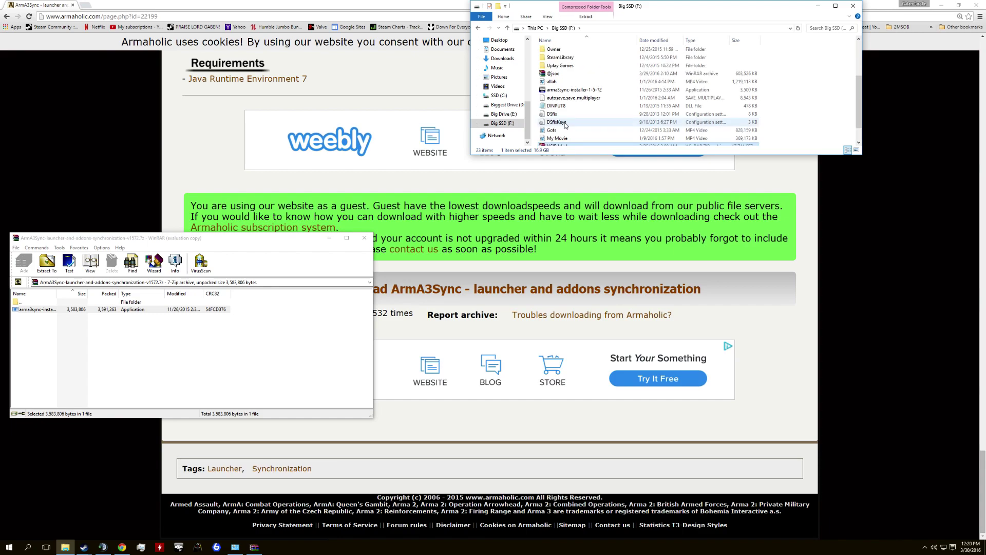
pyautogui.doubleClick(570, 114)
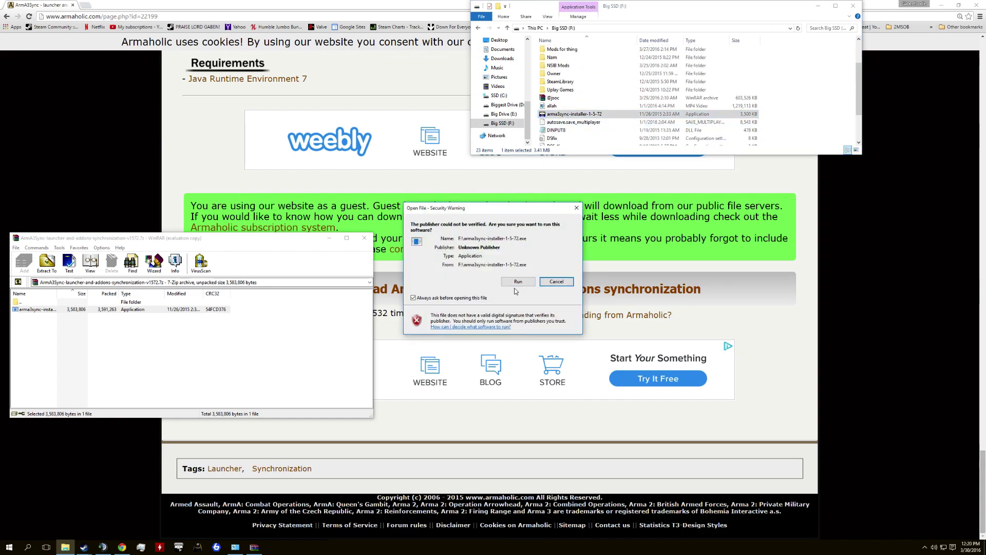
pyautogui.click(517, 282)
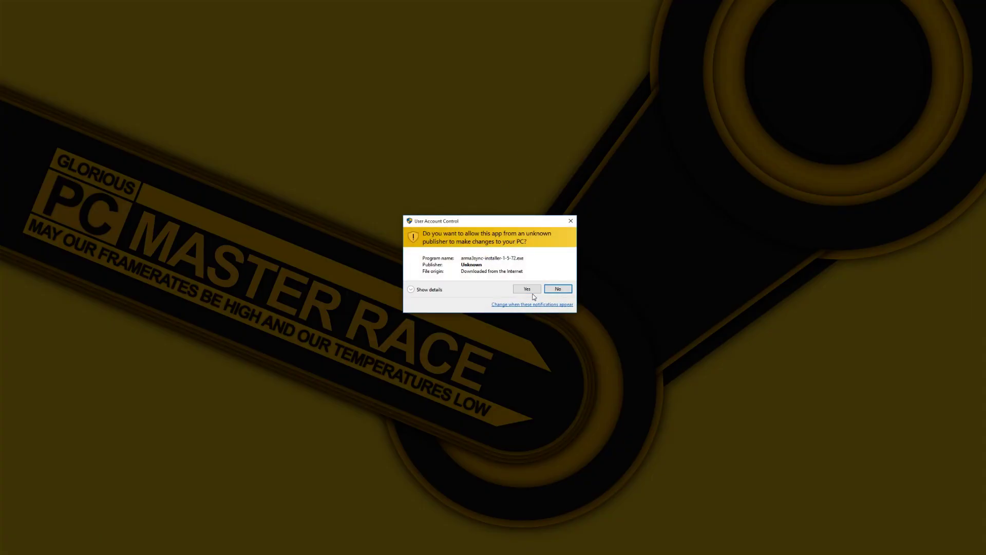
# - Allow the ArmA3Sync installer to run and accept its license agreement
pyautogui.click(528, 289)
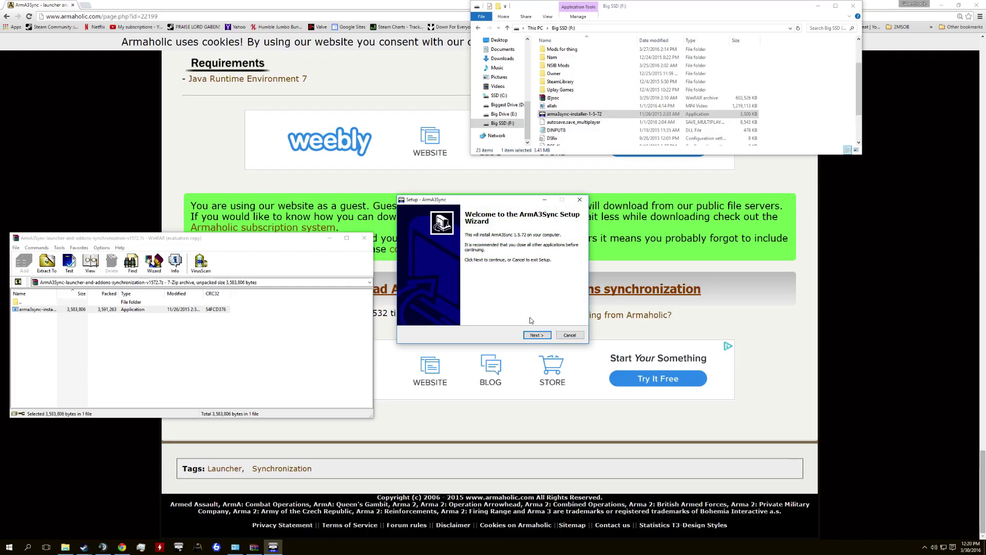
pyautogui.click(536, 335)
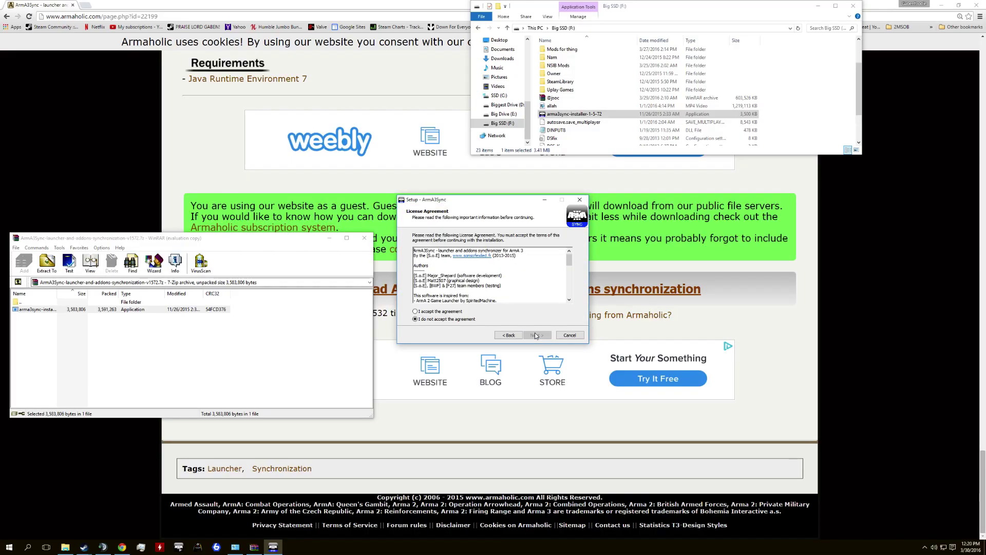
pyautogui.click(461, 312)
pyautogui.scroll(-5, 514, 273)
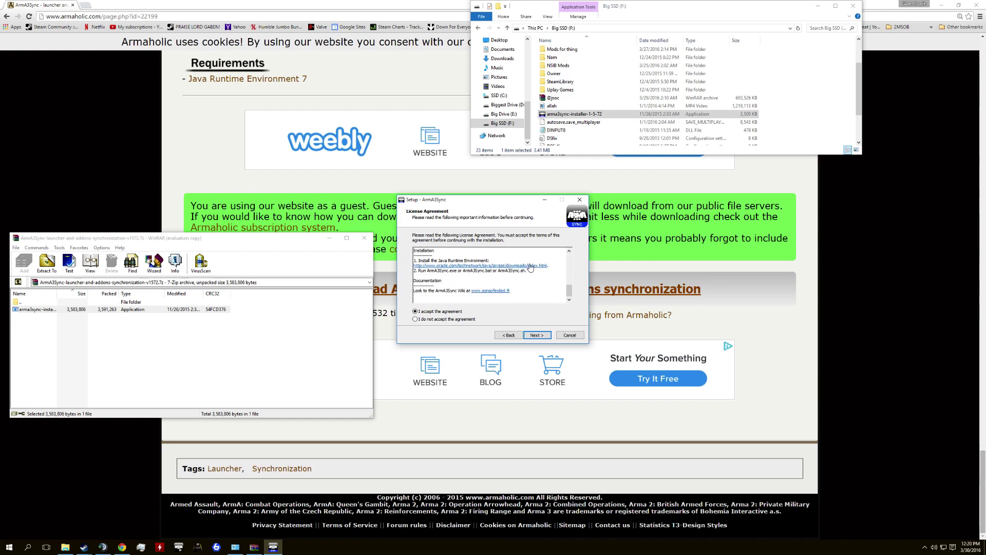
pyautogui.scroll(5, 531, 267)
pyautogui.click(536, 335)
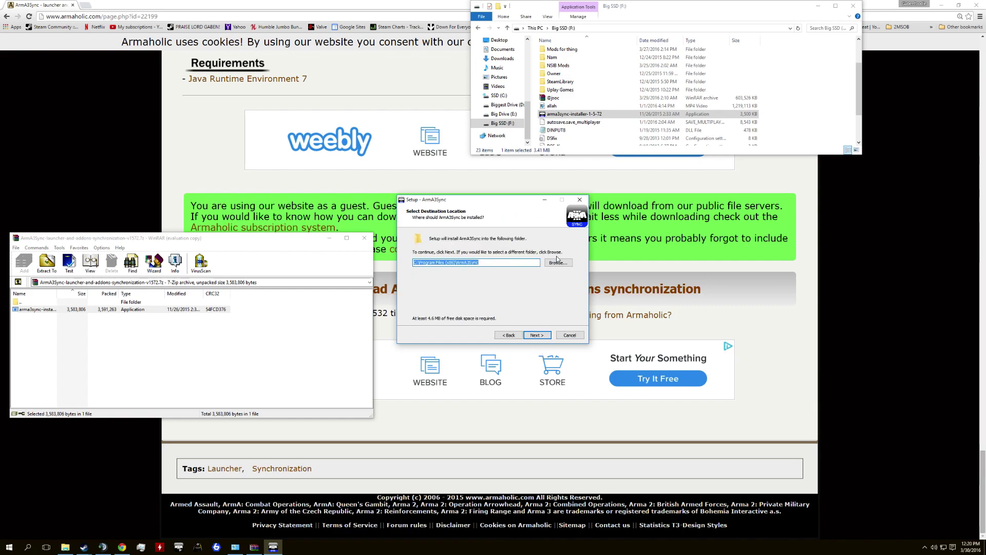
# - Set the install location to F:\ArmA3Sync on Big SSD (F:)
pyautogui.click(560, 264)
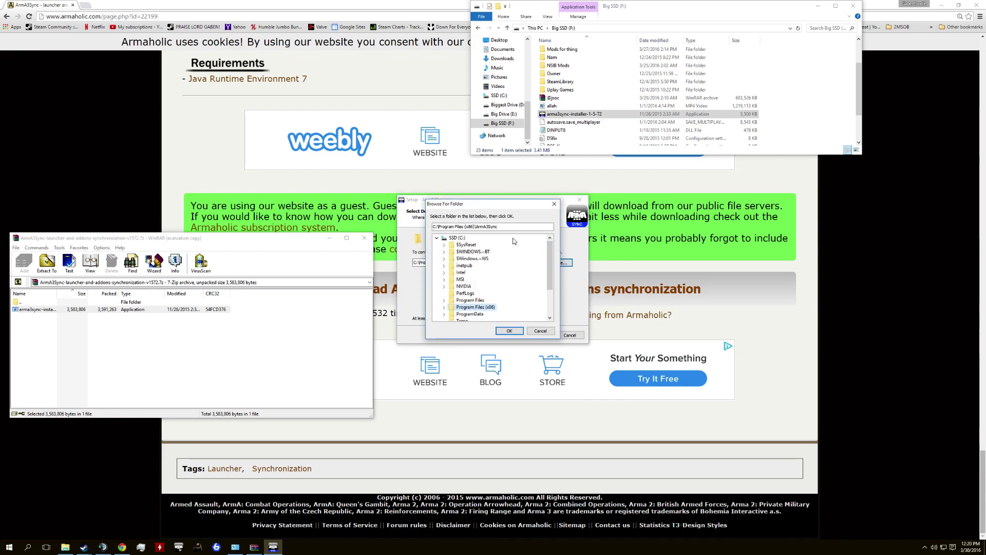
pyautogui.scroll(-2, 489, 299)
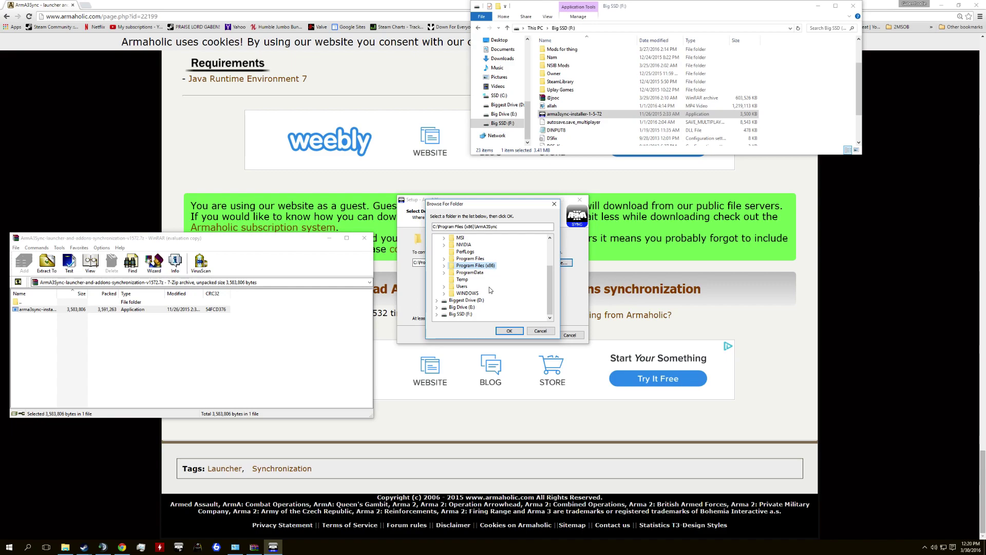
pyautogui.click(460, 313)
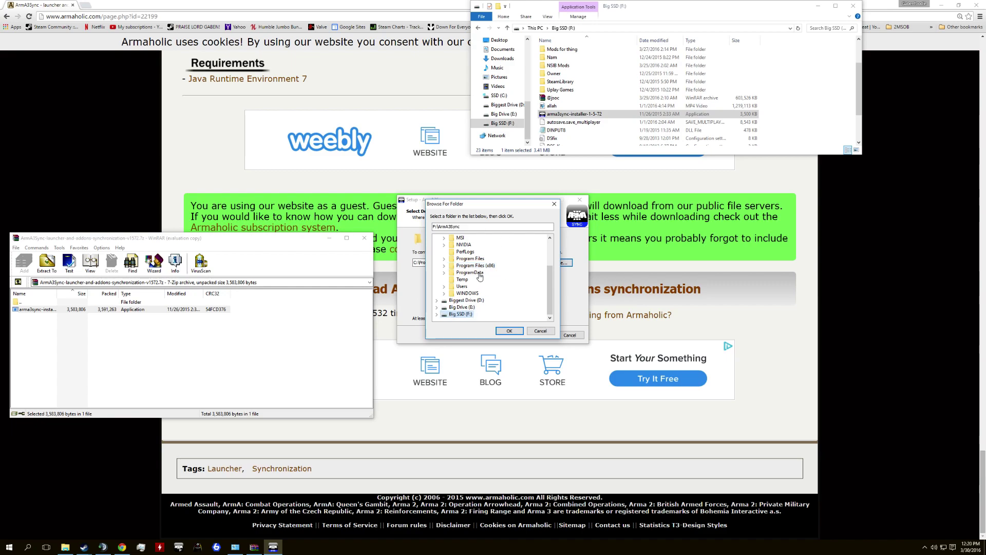
pyautogui.doubleClick(454, 315)
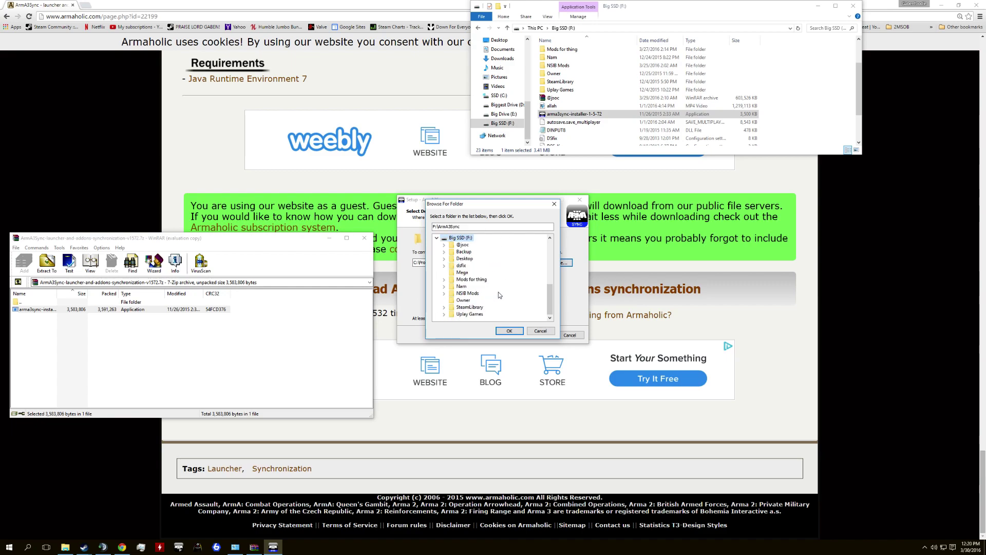
pyautogui.click(516, 280)
pyautogui.click(461, 238)
pyautogui.click(507, 330)
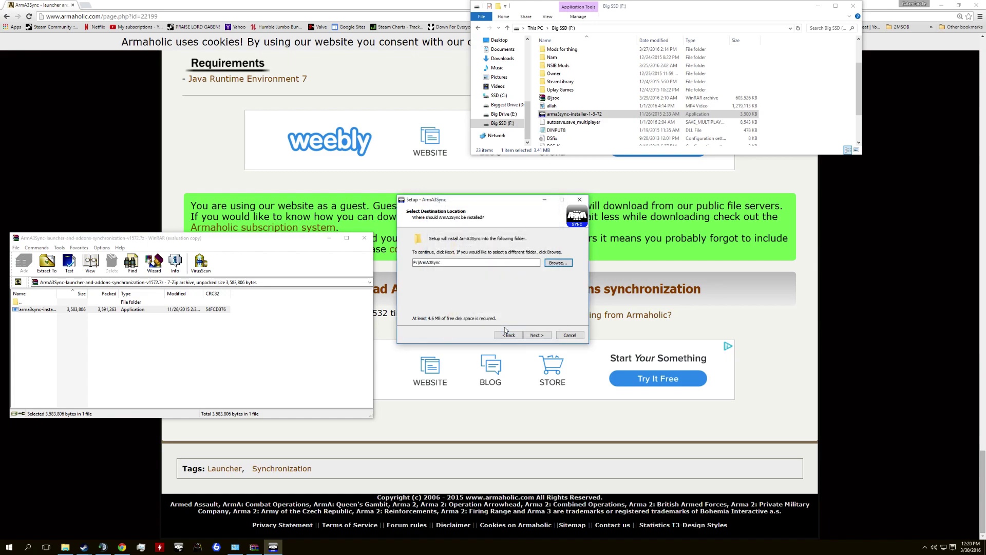
pyautogui.click(536, 335)
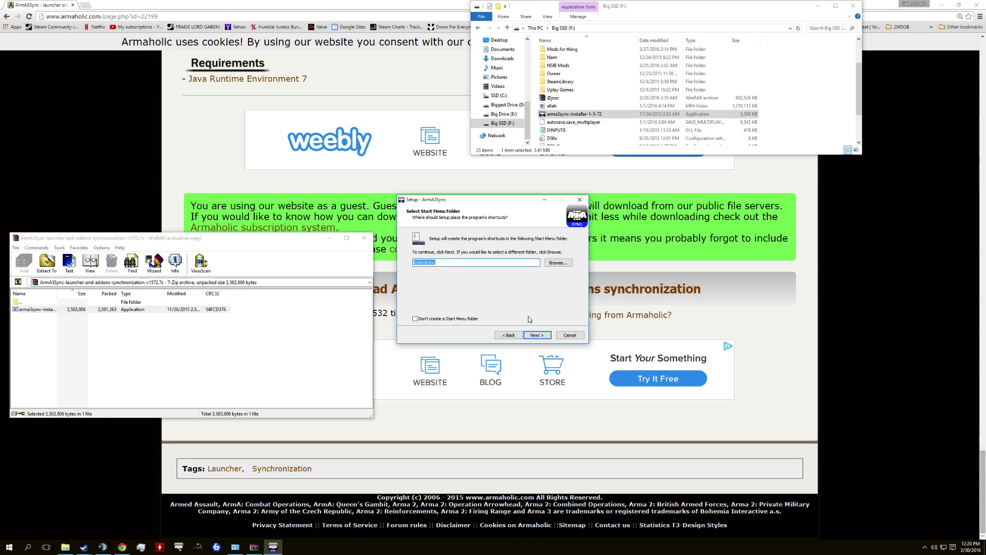
# - Skip creating a Start Menu folder and install ArmA3Sync
pyautogui.click(447, 319)
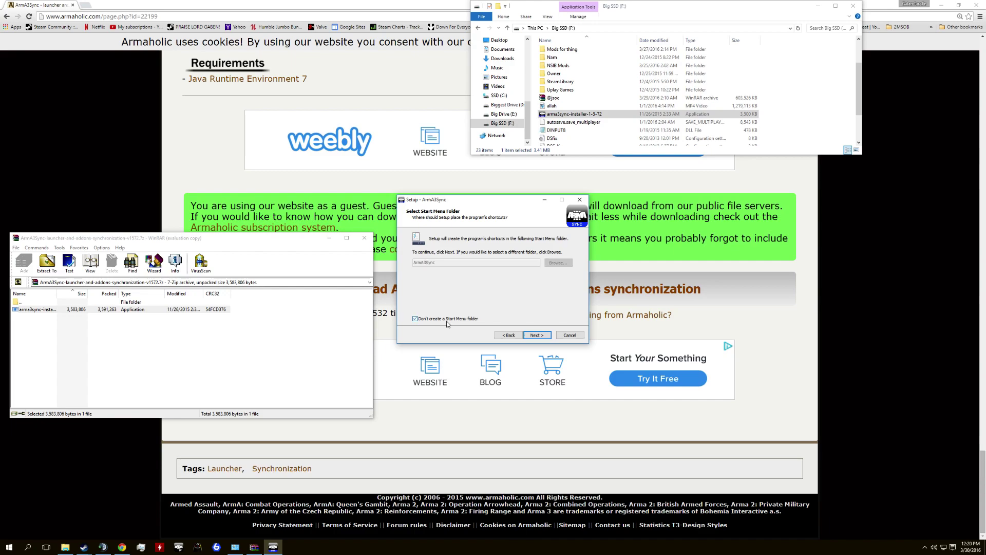
pyautogui.click(534, 336)
pyautogui.click(534, 337)
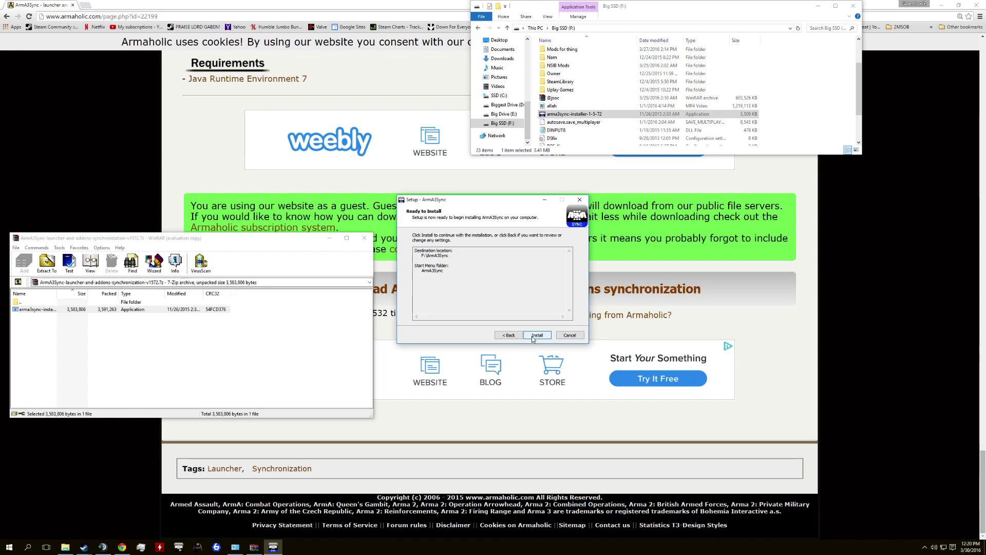
pyautogui.click(533, 337)
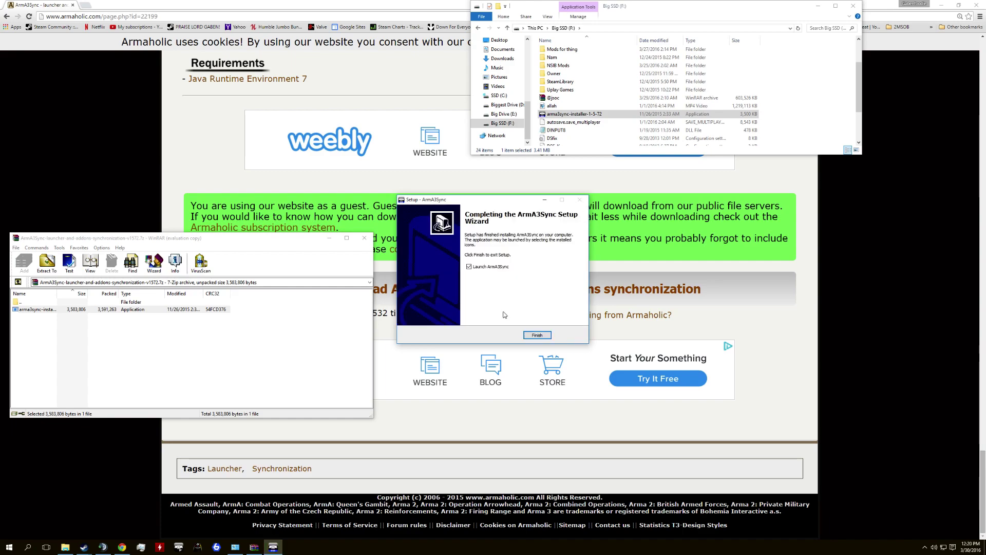
# - Launch ArmA3Sync, decline its update, and browse the Desktop for the Arma 3 executable
pyautogui.click(537, 335)
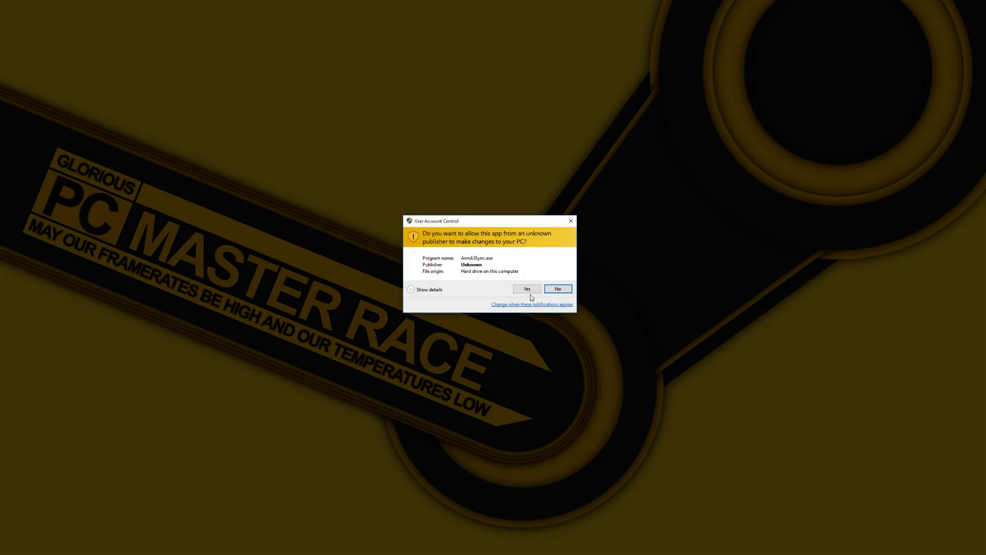
pyautogui.click(527, 292)
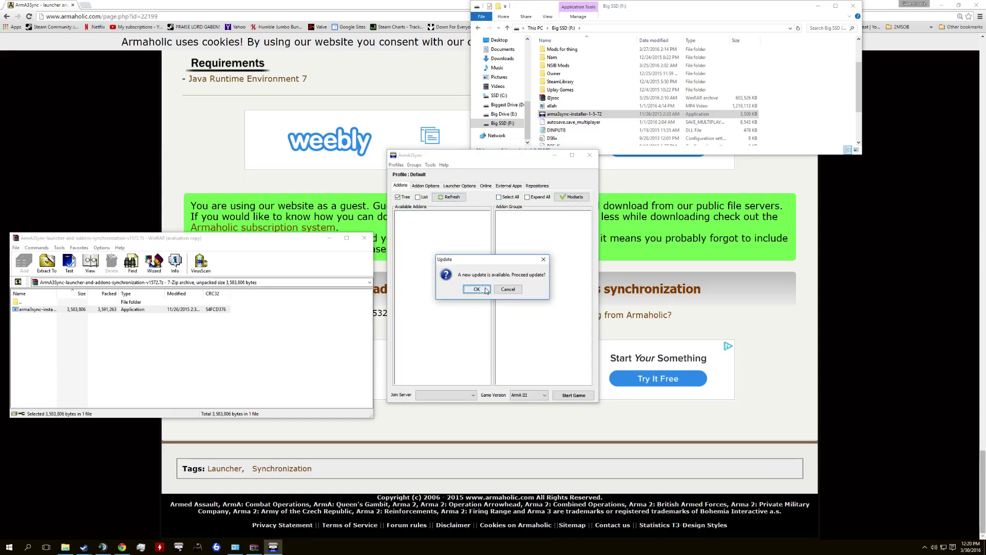
pyautogui.click(508, 289)
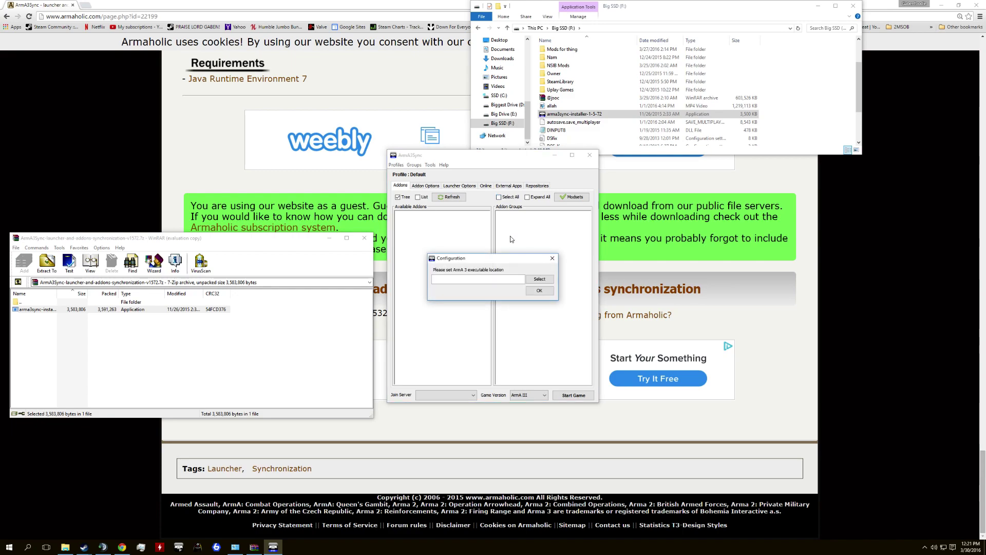
pyautogui.click(540, 279)
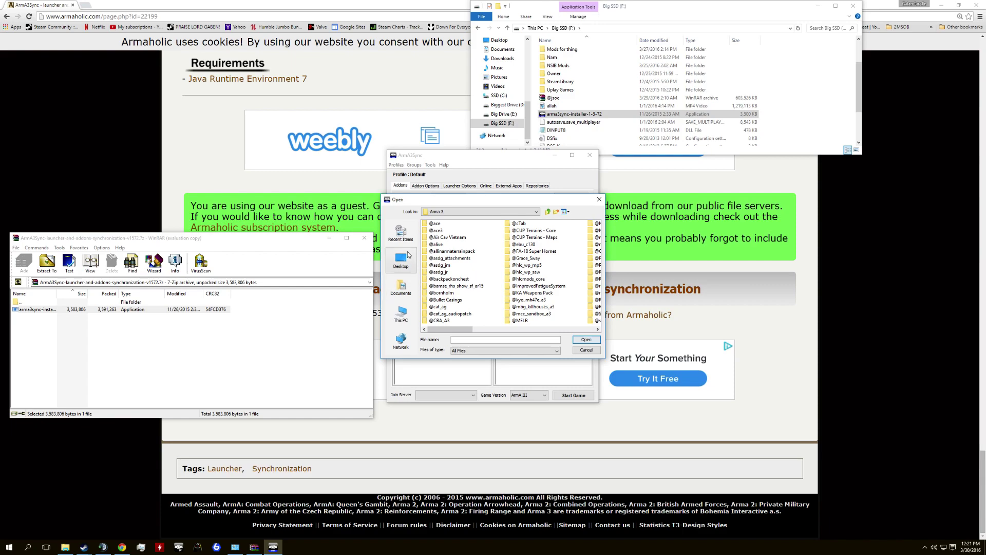
pyautogui.click(401, 259)
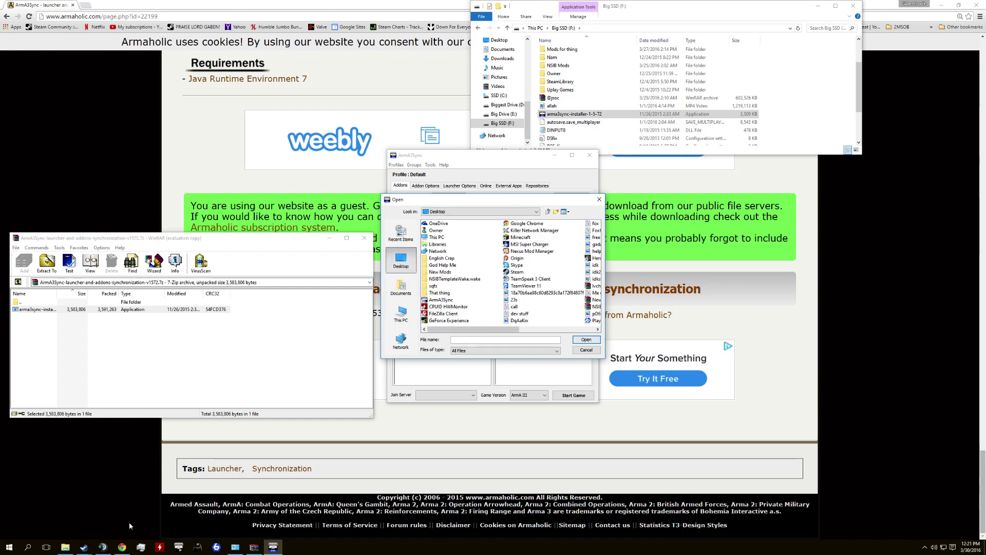
# - Search the Steam library for 'arma' and open Arma 3's Local Files properties to find its folder
pyautogui.click(84, 547)
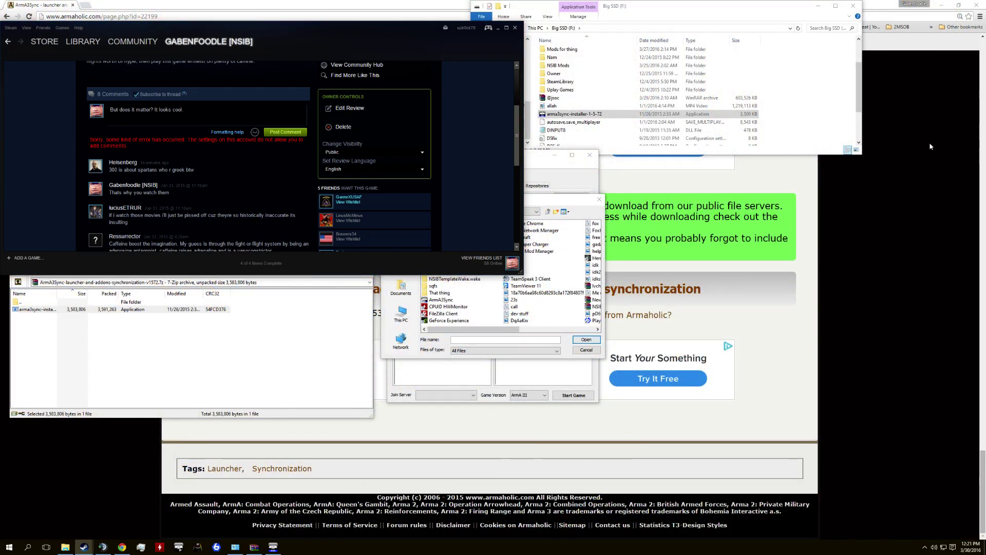
pyautogui.click(81, 44)
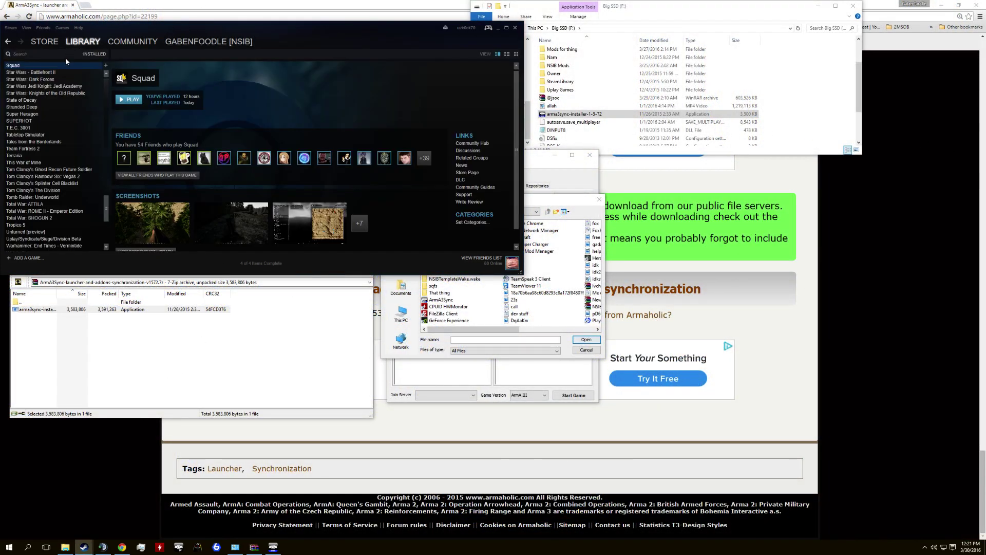
pyautogui.click(67, 55)
pyautogui.write('arma')
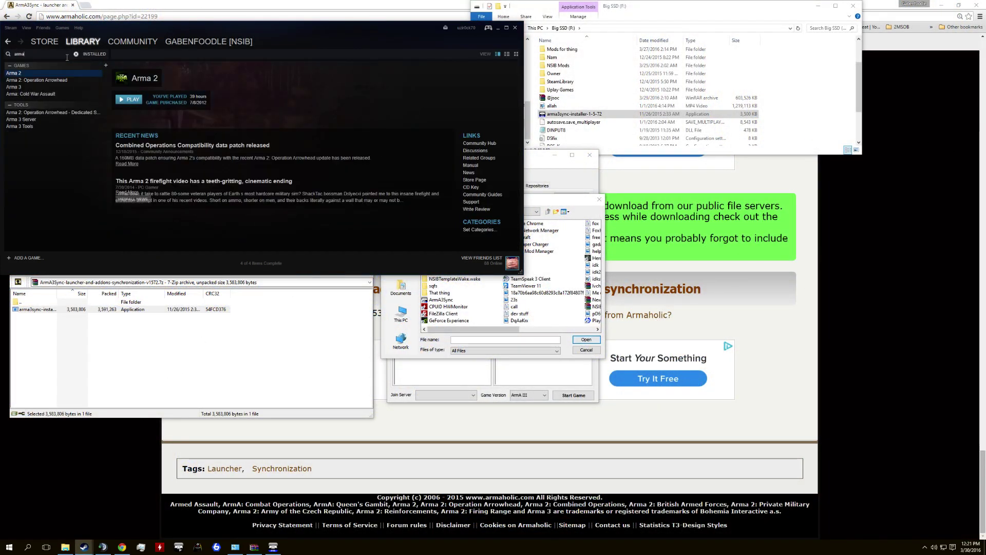
pyautogui.press('Down')
pyautogui.press('Down')
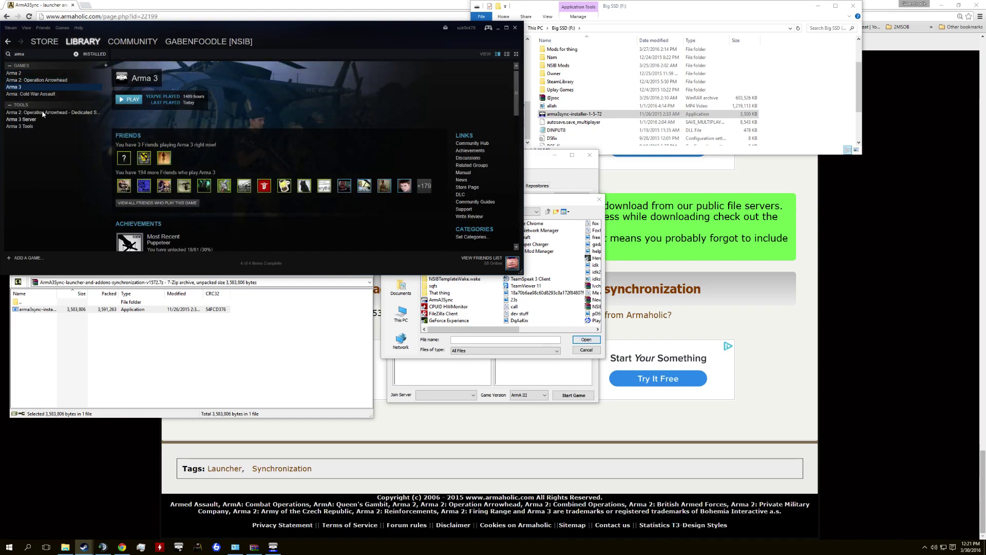
pyautogui.rightClick(33, 88)
pyautogui.click(45, 212)
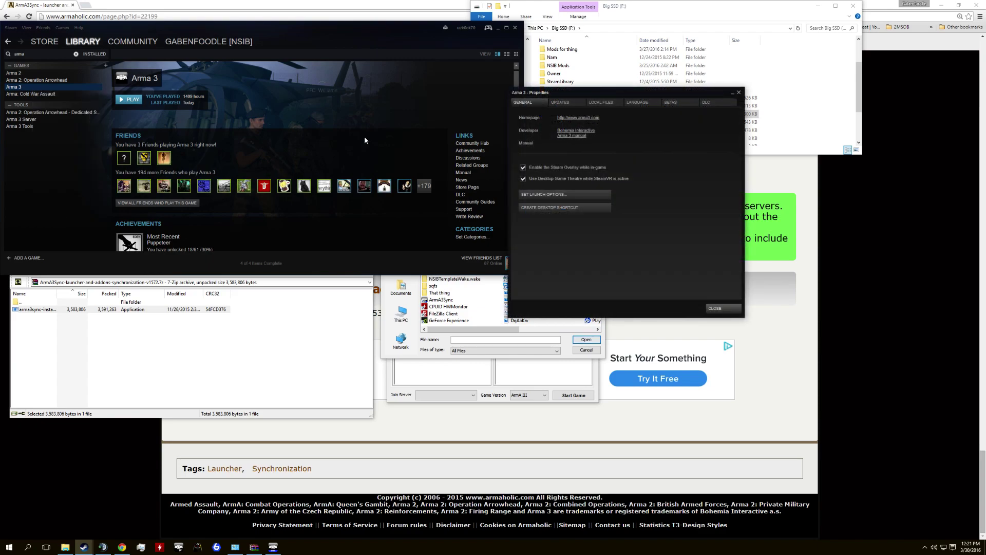
pyautogui.click(600, 101)
pyautogui.click(584, 132)
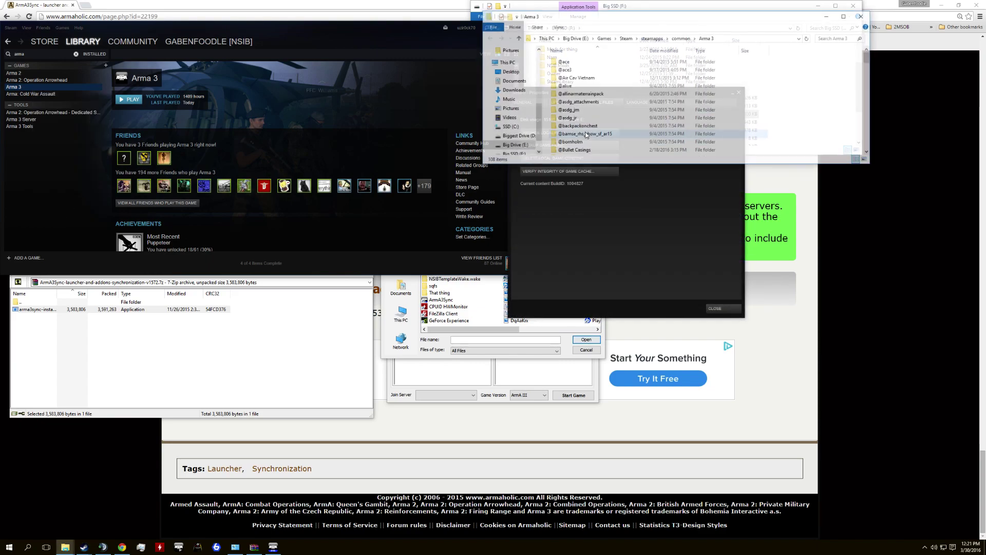
pyautogui.click(863, 16)
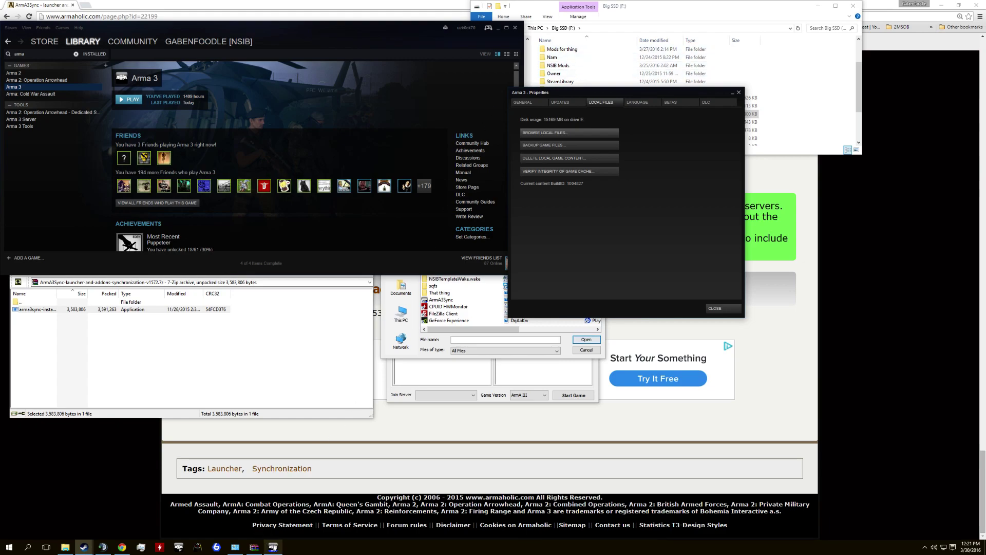
# - Browse the file chooser to E:\Games\Steam\steamapps\common\Arma 3
pyautogui.click(445, 316)
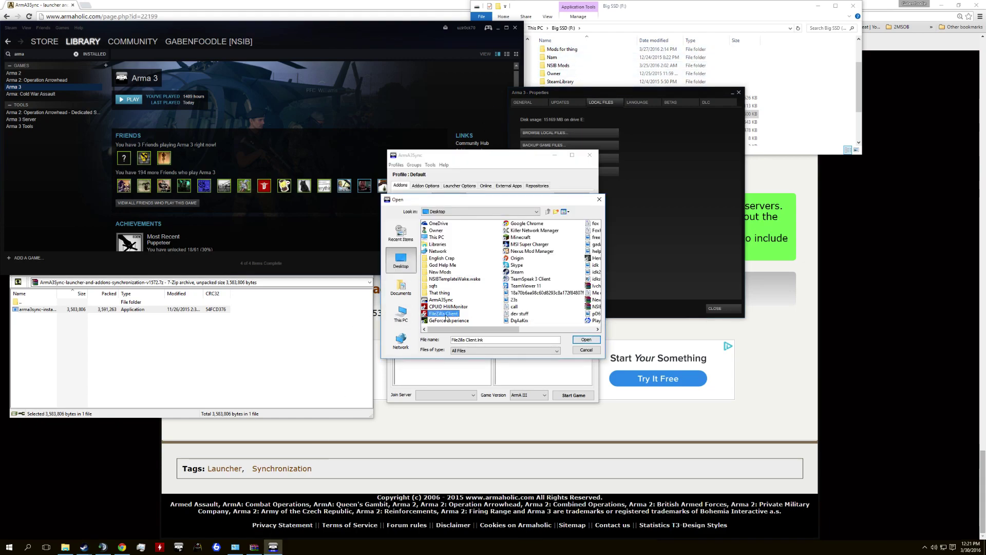
pyautogui.click(401, 288)
pyautogui.click(401, 313)
pyautogui.doubleClick(444, 287)
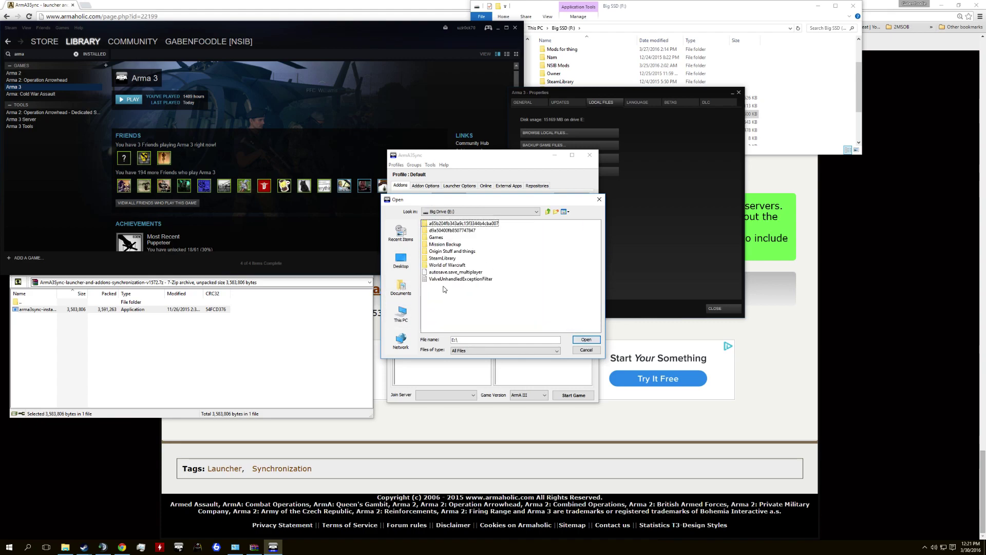
pyautogui.doubleClick(448, 237)
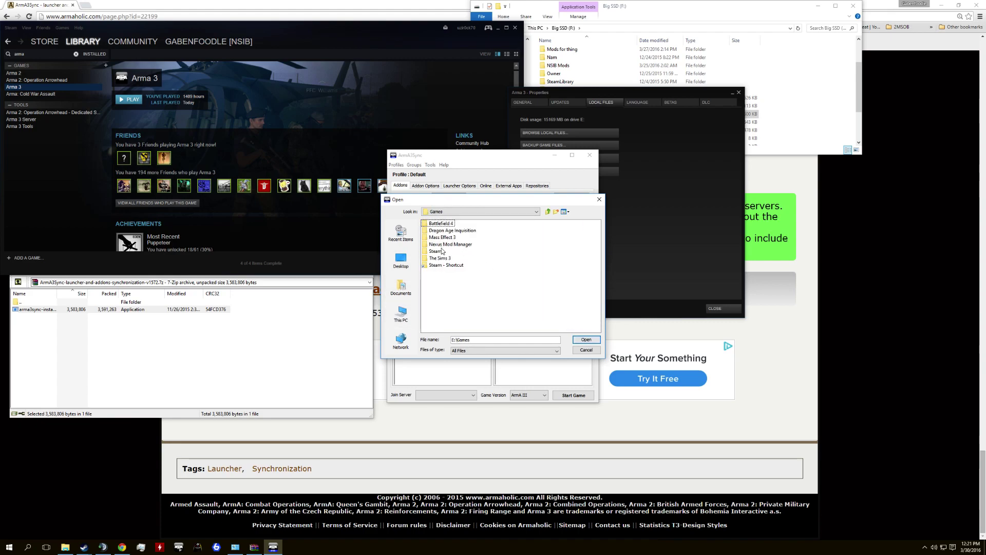
pyautogui.doubleClick(442, 250)
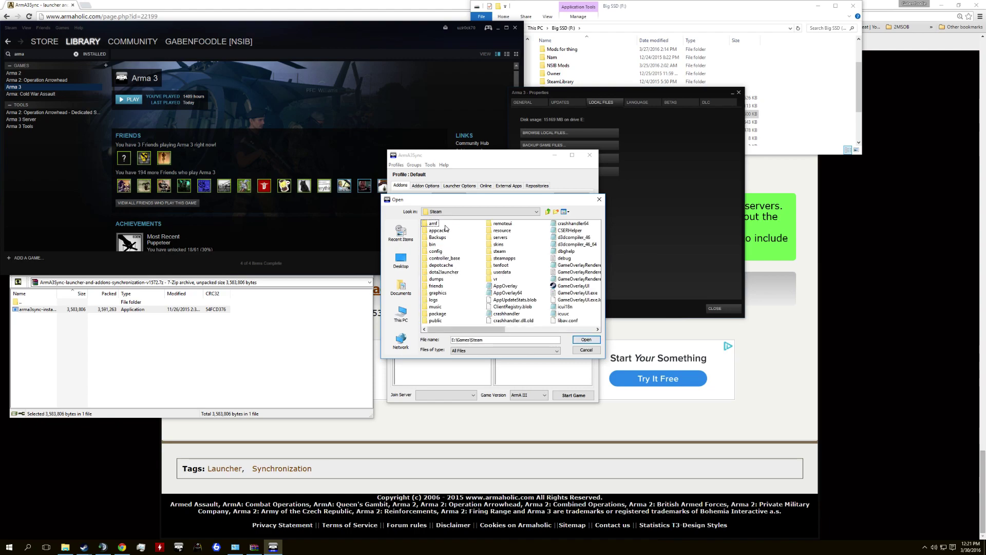
pyautogui.doubleClick(503, 258)
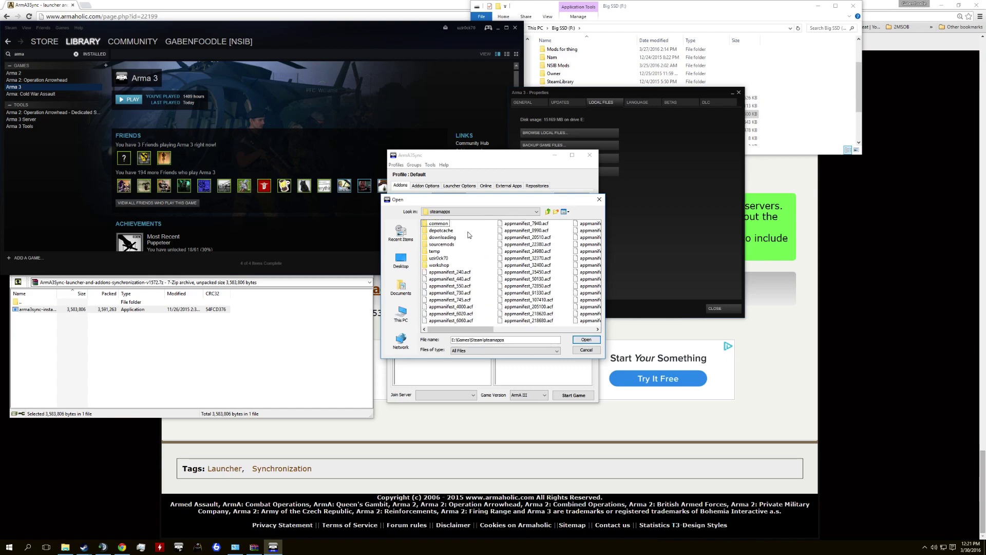
pyautogui.doubleClick(446, 224)
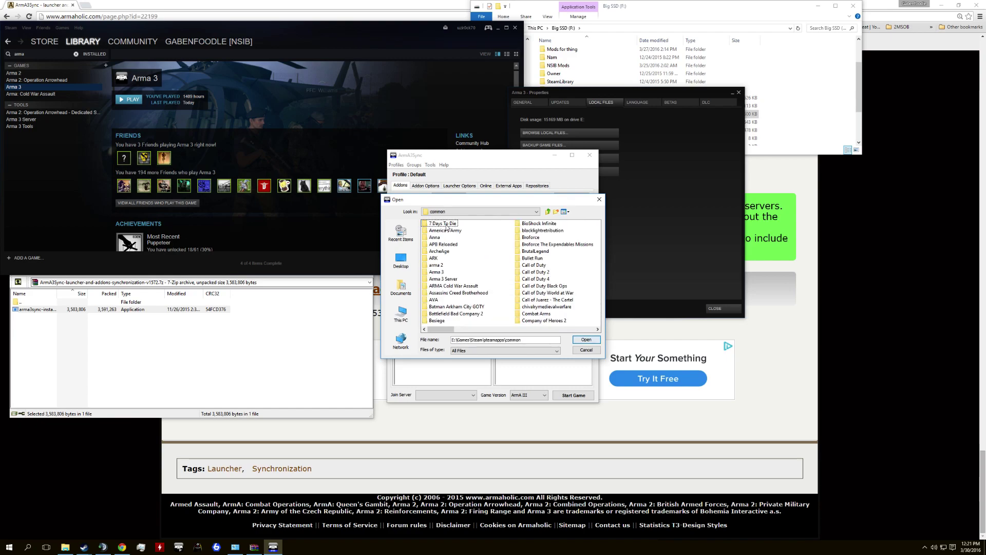
pyautogui.doubleClick(437, 272)
# - Select arma3.exe as the game executable and save the configuration
pyautogui.scroll(-5, 469, 276)
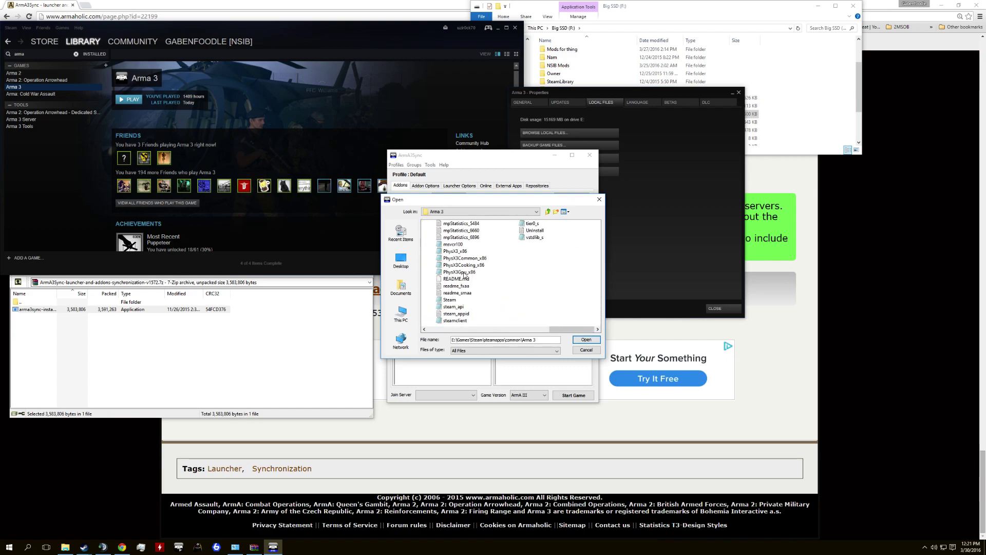
pyautogui.scroll(-4, 475, 280)
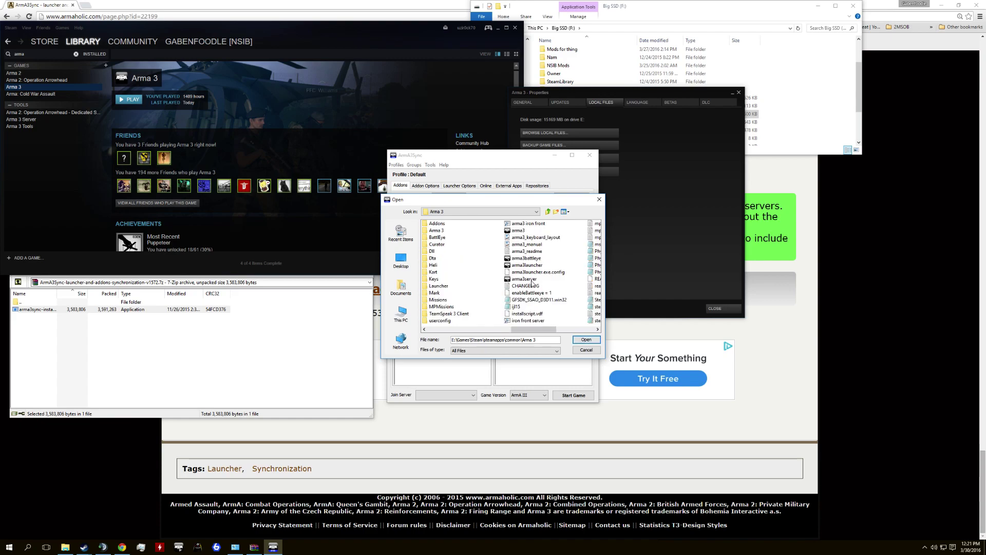
pyautogui.click(519, 230)
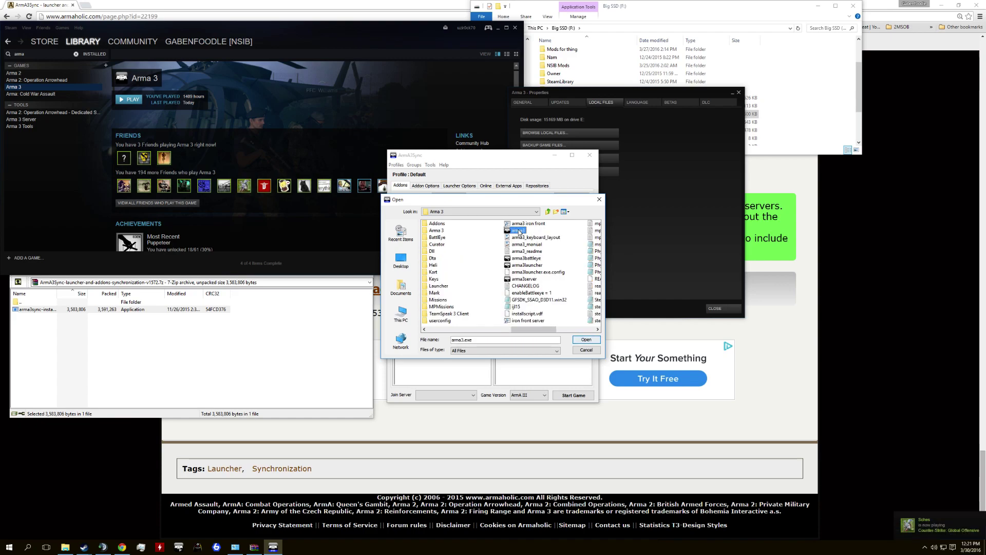
pyautogui.click(586, 339)
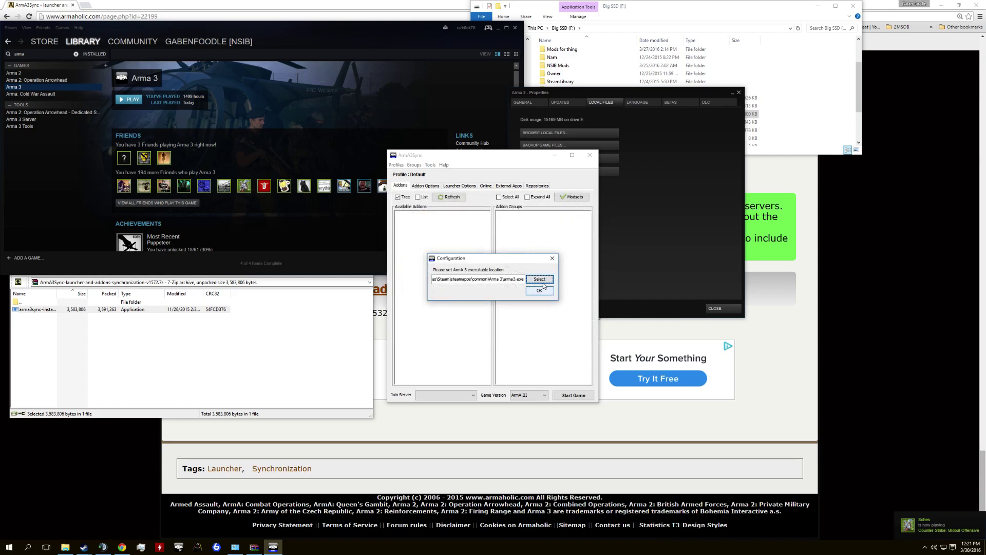
pyautogui.click(538, 291)
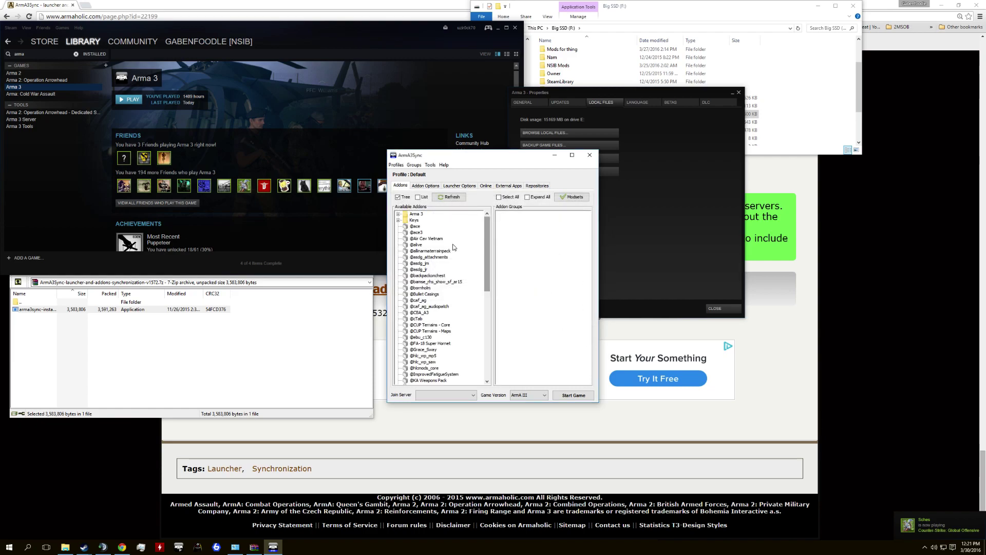
pyautogui.scroll(-9, 452, 247)
pyautogui.scroll(-2, 437, 249)
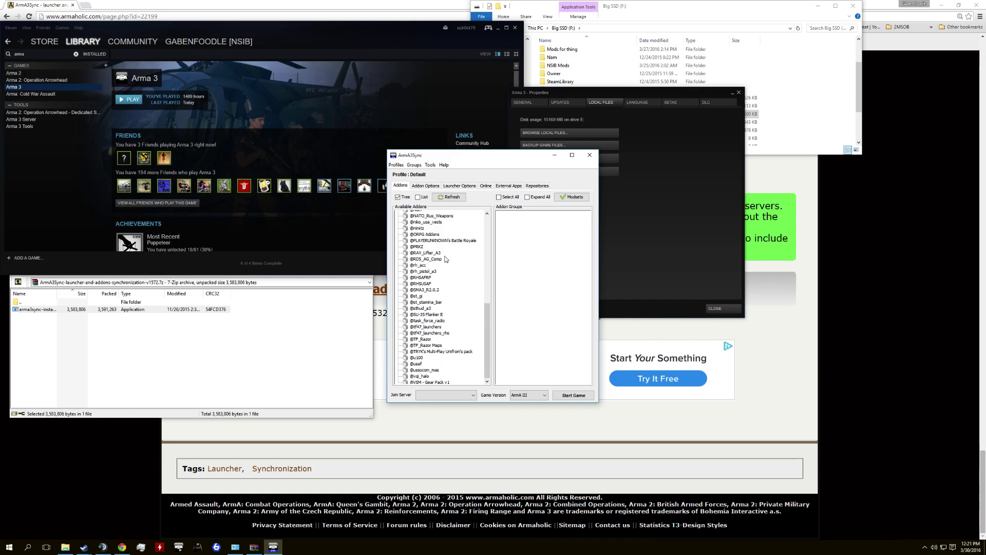
pyautogui.scroll(10, 449, 267)
pyautogui.scroll(-10, 447, 272)
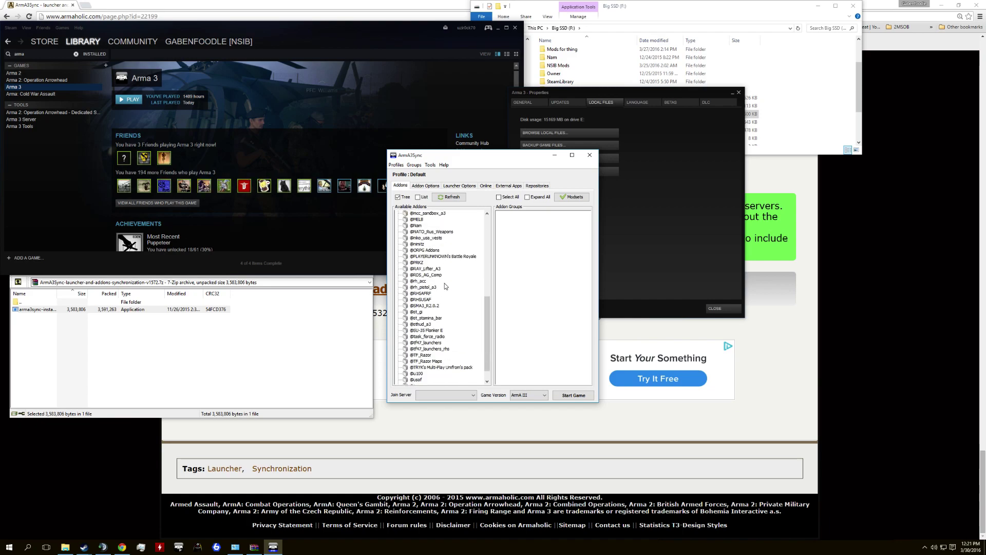
pyautogui.click(434, 321)
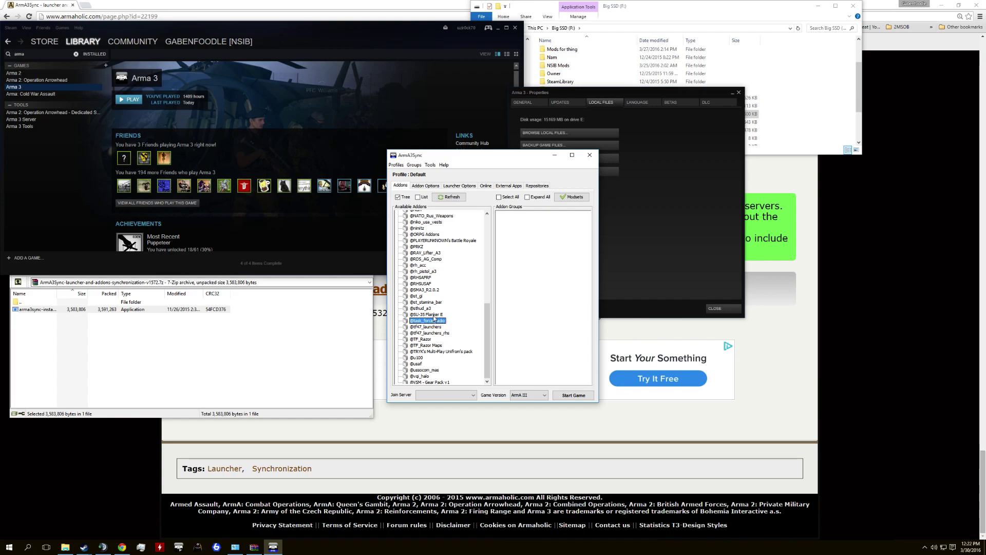
pyautogui.press('Up')
pyautogui.press('Up')
pyautogui.press('Up')
pyautogui.press('Up')
pyautogui.press('Up')
pyautogui.press('Up')
pyautogui.press('Up')
pyautogui.press('Up')
pyautogui.press('Up')
pyautogui.press('Up')
pyautogui.press('Up')
pyautogui.press('Up')
pyautogui.press('Up')
pyautogui.press('Up')
pyautogui.press('Up')
pyautogui.press('Up')
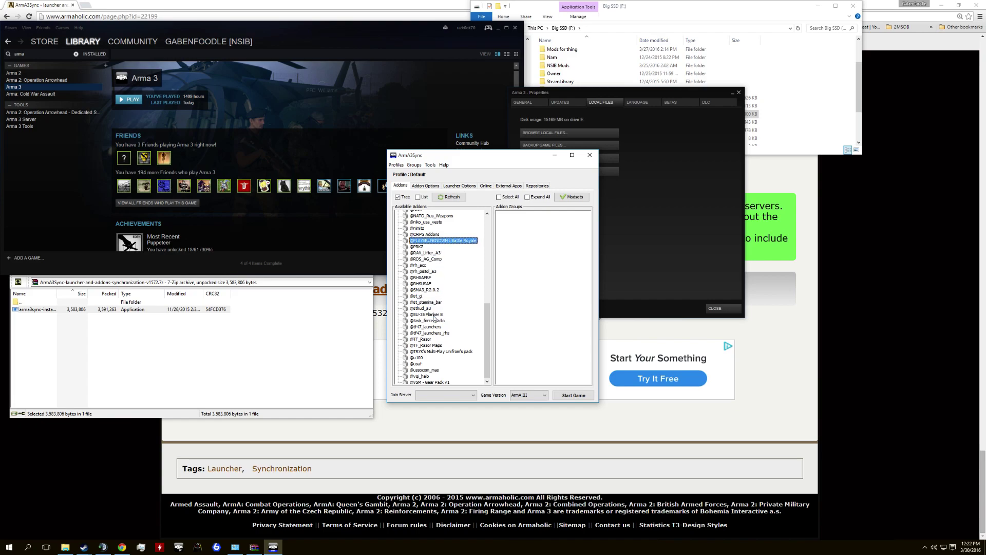
pyautogui.press('Home')
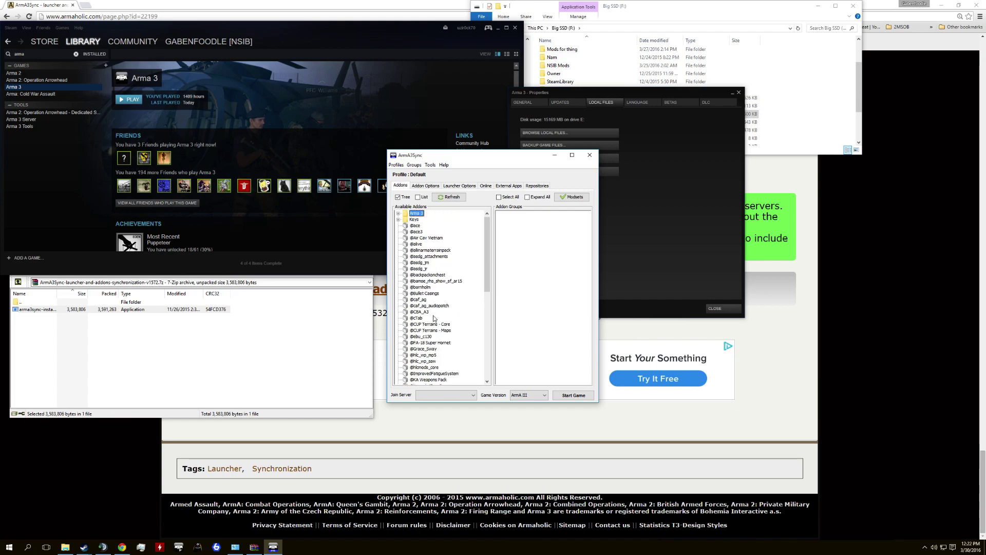
pyautogui.press('Down')
pyautogui.press('Down')
pyautogui.press('Down')
pyautogui.press('Down')
pyautogui.press('Down')
pyautogui.press('Down')
pyautogui.press('Down')
pyautogui.press('Down')
pyautogui.press('Down')
pyautogui.press('Down')
pyautogui.press('Down')
pyautogui.press('Down')
pyautogui.press('Down')
pyautogui.press('Down')
pyautogui.press('Down')
pyautogui.press('Down')
pyautogui.press('Down')
pyautogui.press('Down')
pyautogui.press('Down')
pyautogui.press('Down')
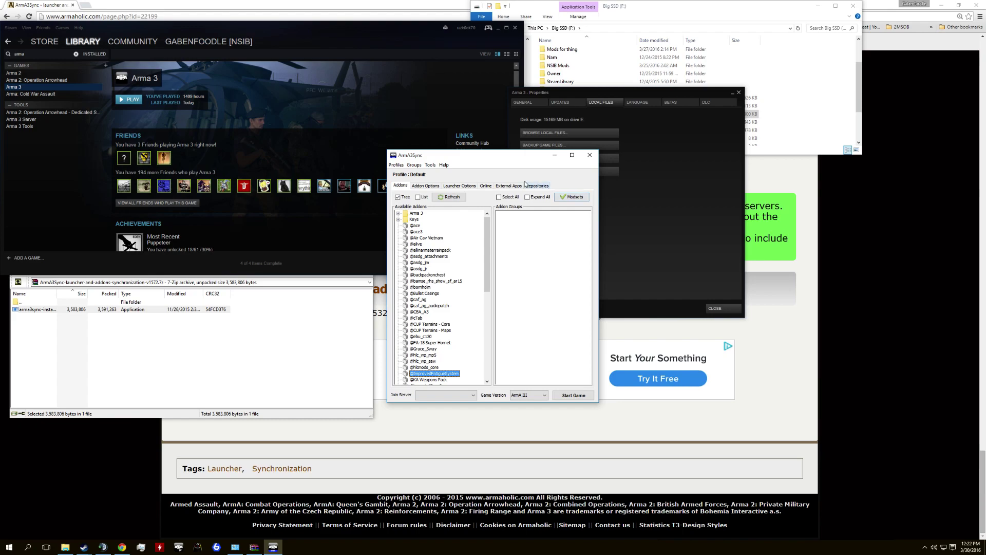
pyautogui.click(509, 186)
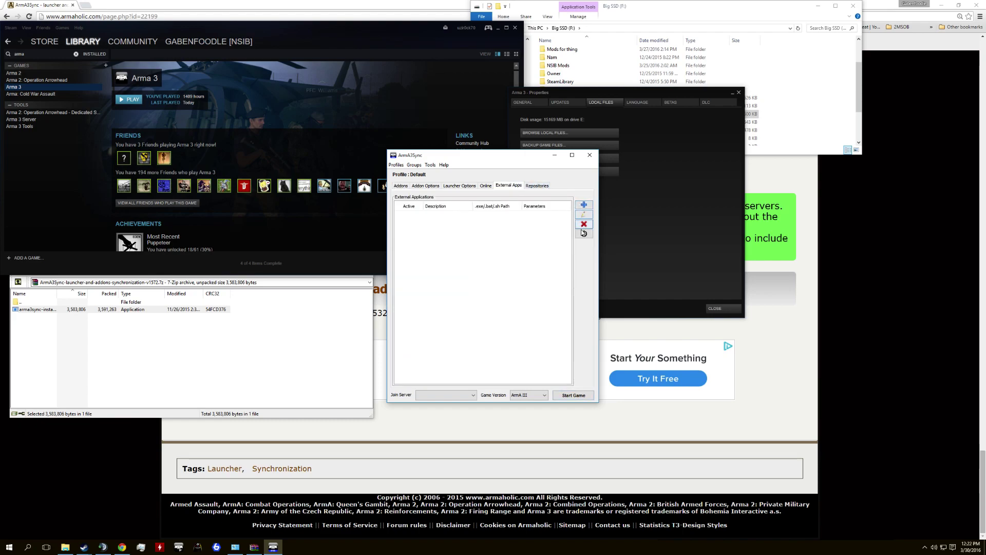
# - Add a New Application entry under External Apps, then delete it, leaving none
pyautogui.click(584, 206)
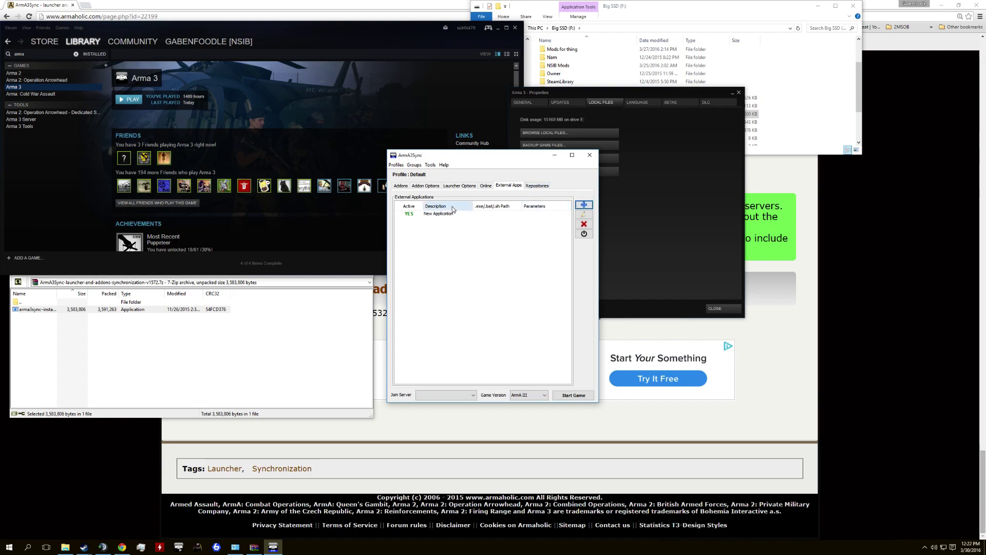
pyautogui.click(447, 215)
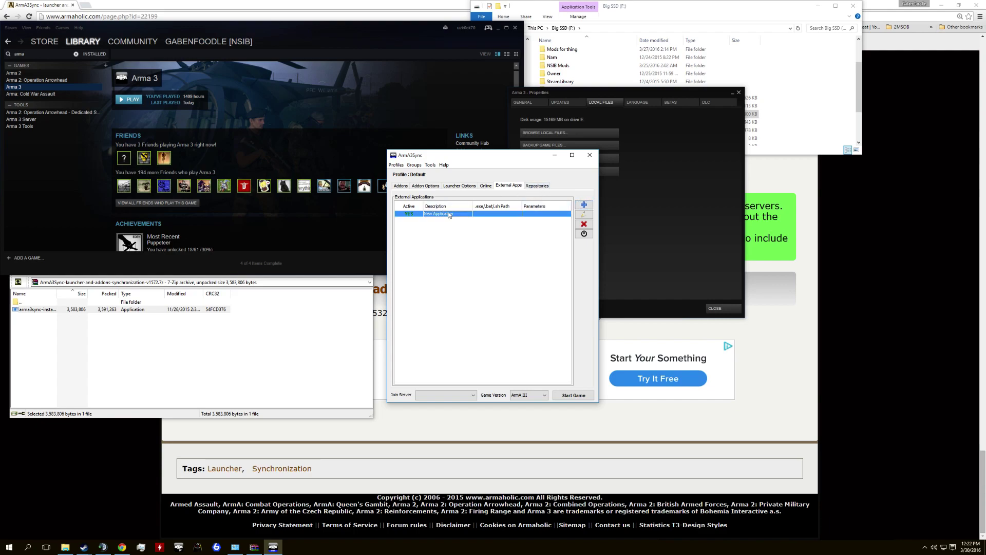
pyautogui.click(584, 225)
pyautogui.click(538, 186)
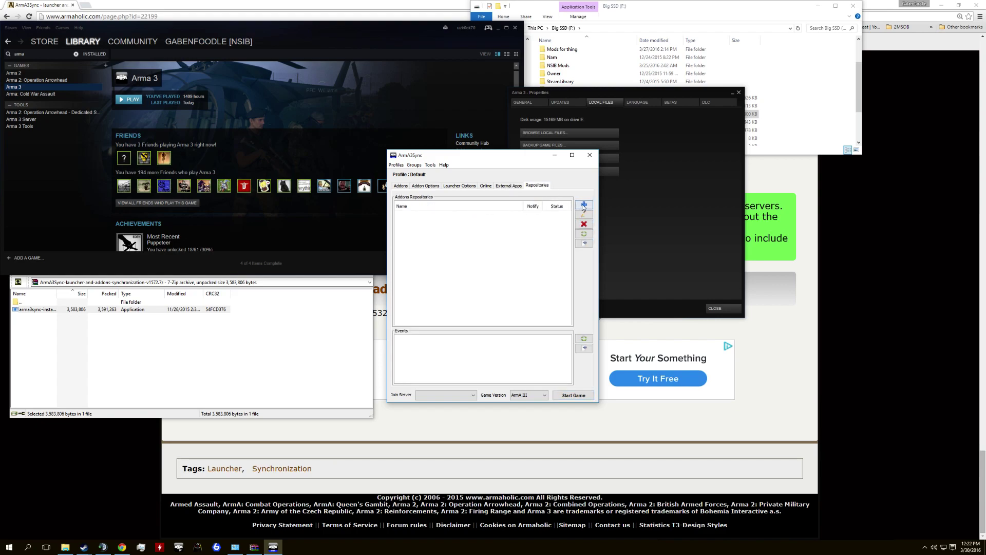
# - Open the New repository form, clear the ftp:// host prefix, and switch on anonymous login
pyautogui.click(584, 206)
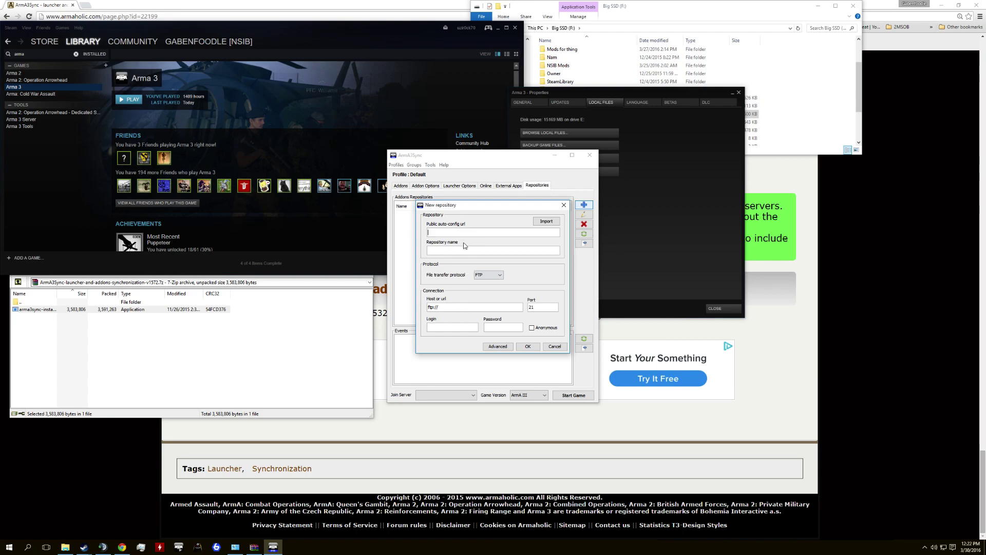
pyautogui.press('Tab')
pyautogui.press('BackSpace')
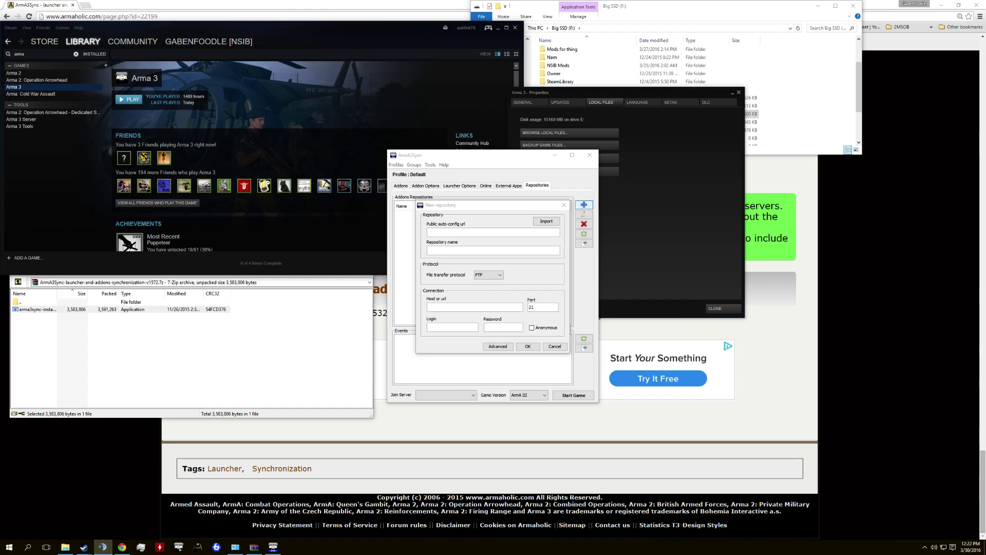
pyautogui.click(467, 226)
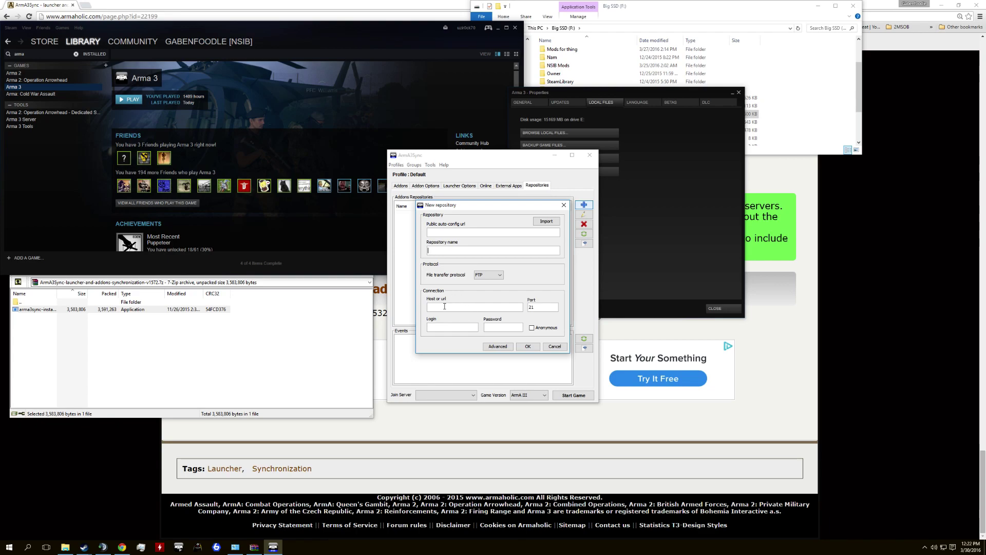
pyautogui.click(533, 328)
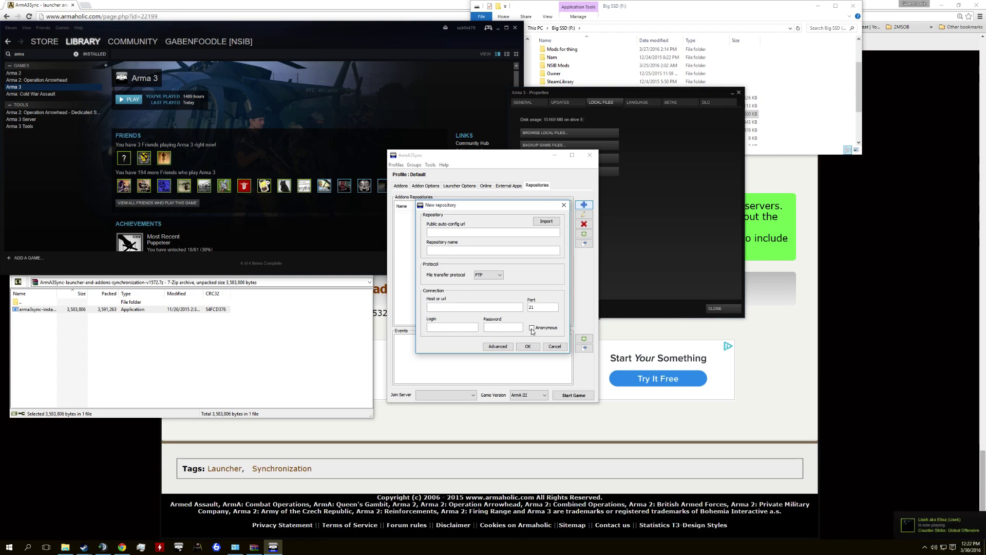
pyautogui.click(463, 326)
pyautogui.click(531, 328)
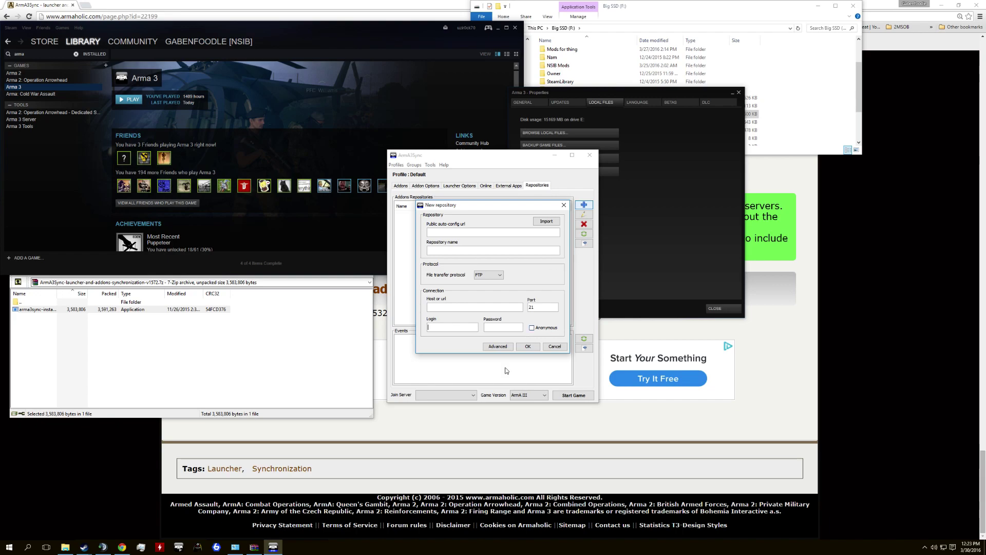
pyautogui.click(532, 328)
# - Enable anonymous login and paste ftp://142.4.215.111 as the repository host
pyautogui.click(541, 306)
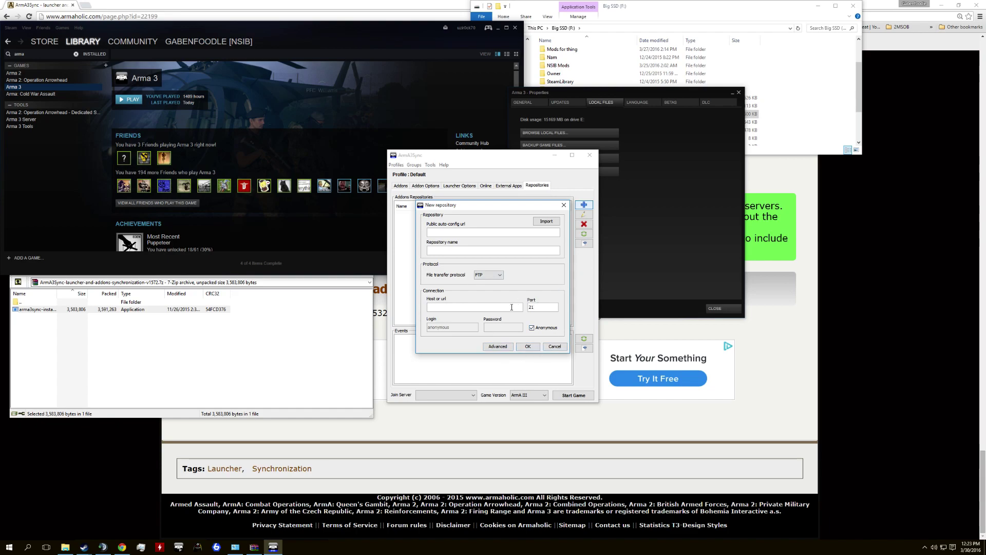
pyautogui.click(511, 308)
pyautogui.write('ftp://142.4.215.111')
pyautogui.hotkey('ctrl', 'a')
pyautogui.click(450, 232)
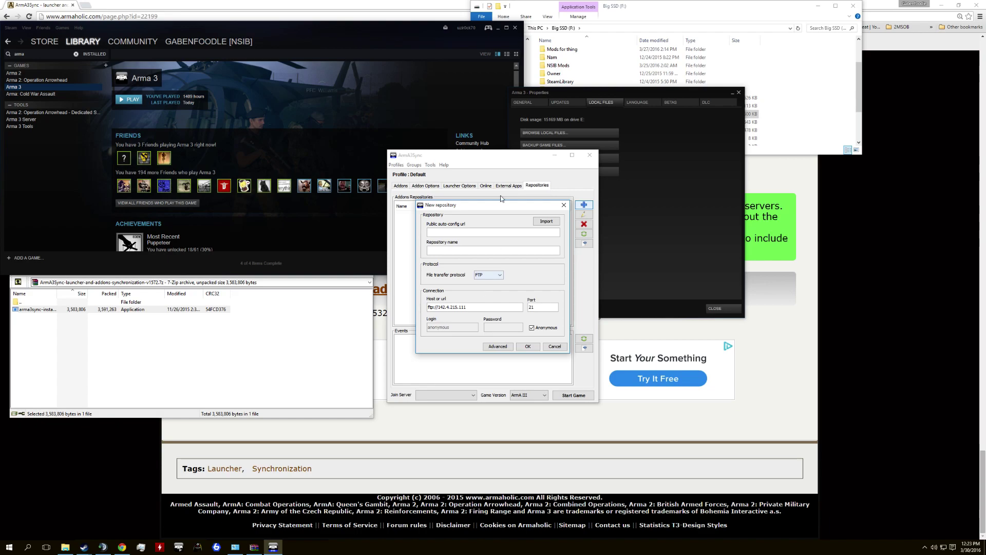
# - Name the repository 'NSIB Mods'
pyautogui.click(445, 253)
pyautogui.write('NSIB Mods')
pyautogui.hotkey('ctrl', 'a')
pyautogui.click(498, 346)
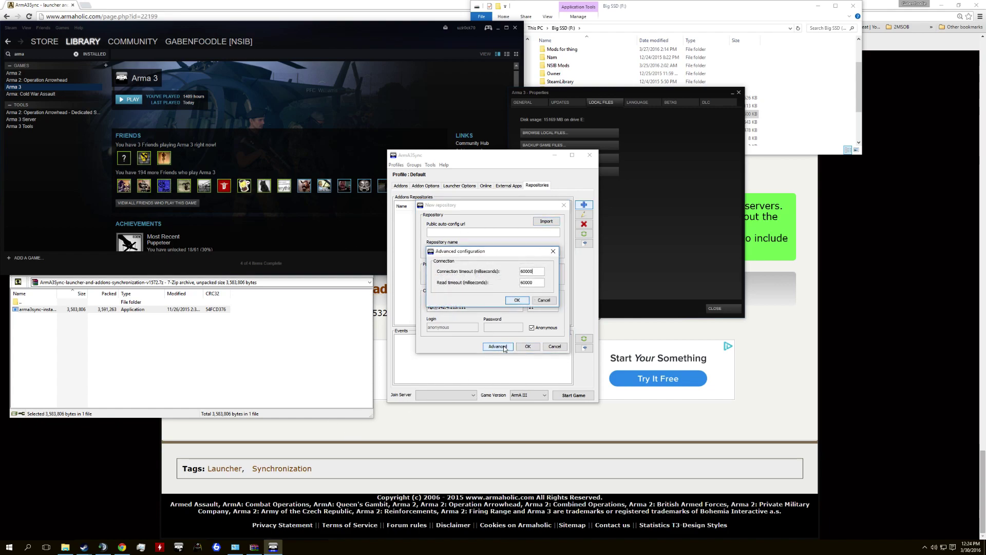
# - Save the NSIB Mods repository with default timeout settings, then connect to it
pyautogui.click(544, 300)
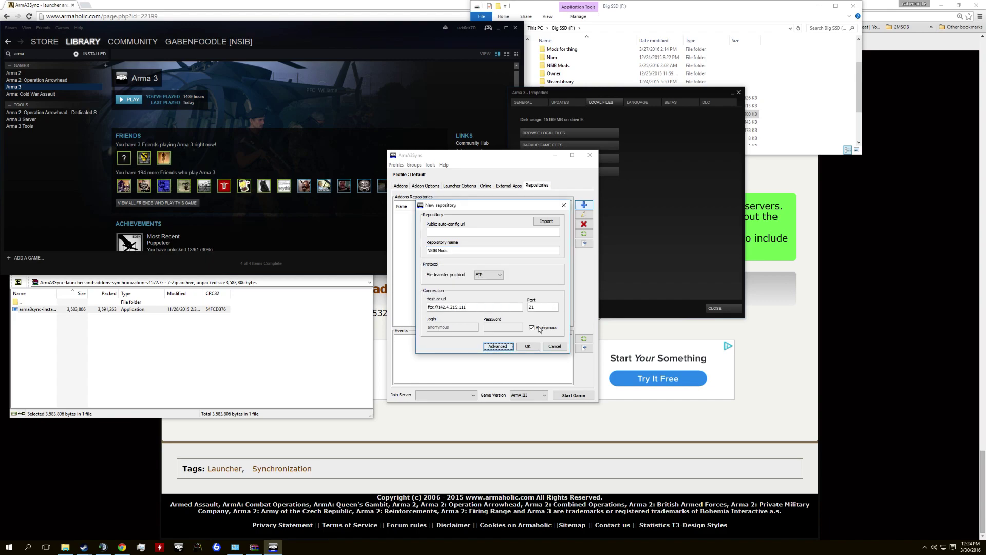
pyautogui.click(527, 346)
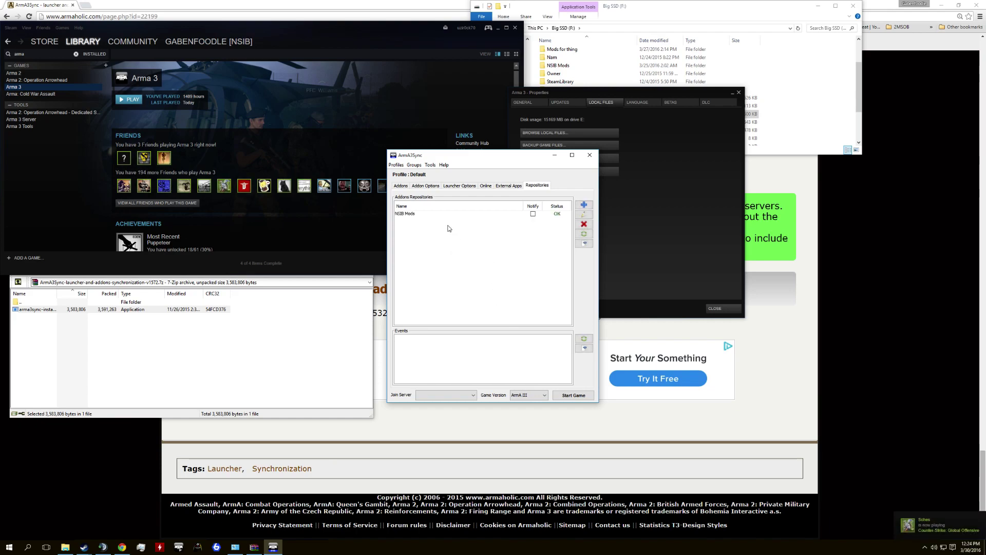
pyautogui.click(494, 215)
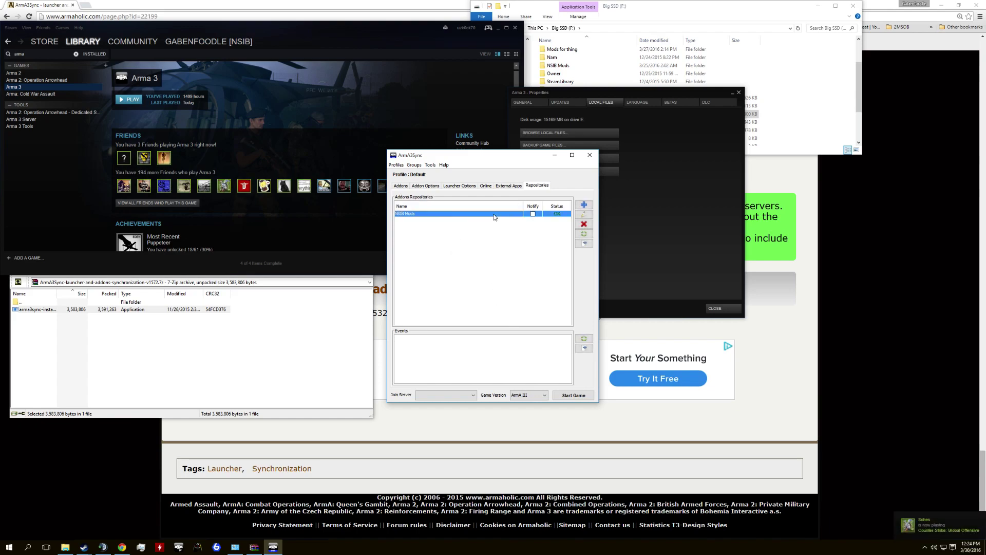
pyautogui.click(583, 243)
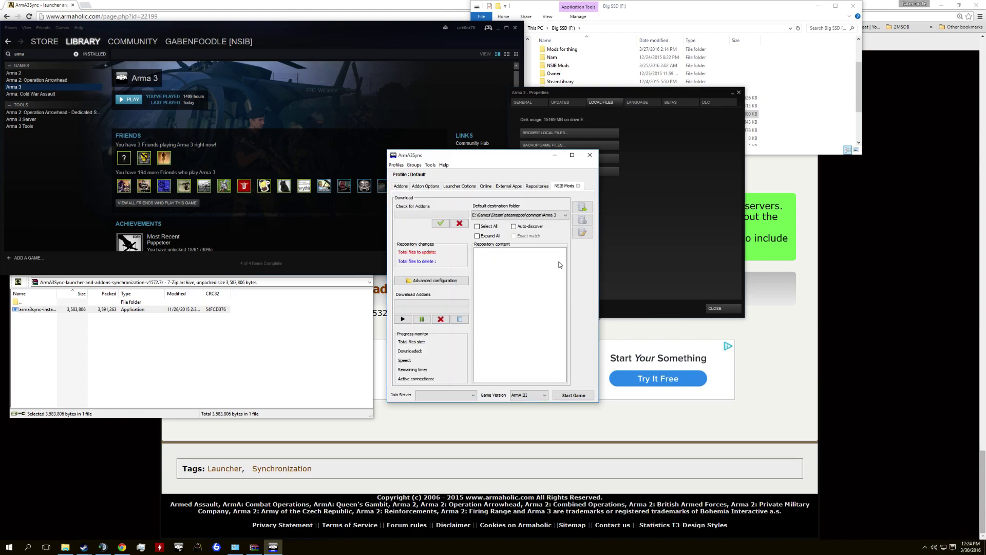
# - Review the NSIB Mods Default destination folder options without changing them
pyautogui.click(512, 216)
pyautogui.click(512, 216)
pyautogui.click(512, 216)
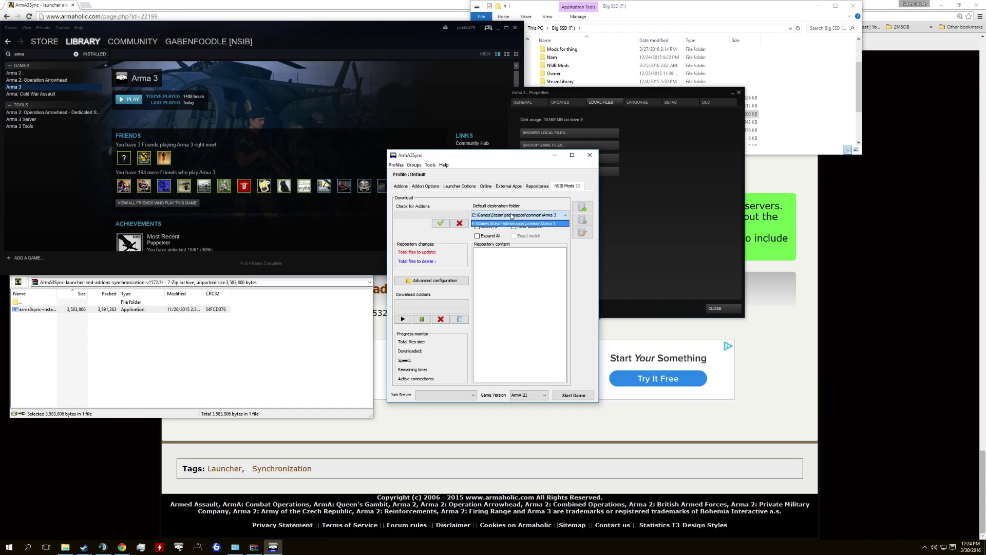
pyautogui.click(511, 216)
pyautogui.click(512, 216)
pyautogui.click(459, 191)
# - In Addon Options, select the Steam Arma 3 search directory and start adding another directory
pyautogui.click(460, 188)
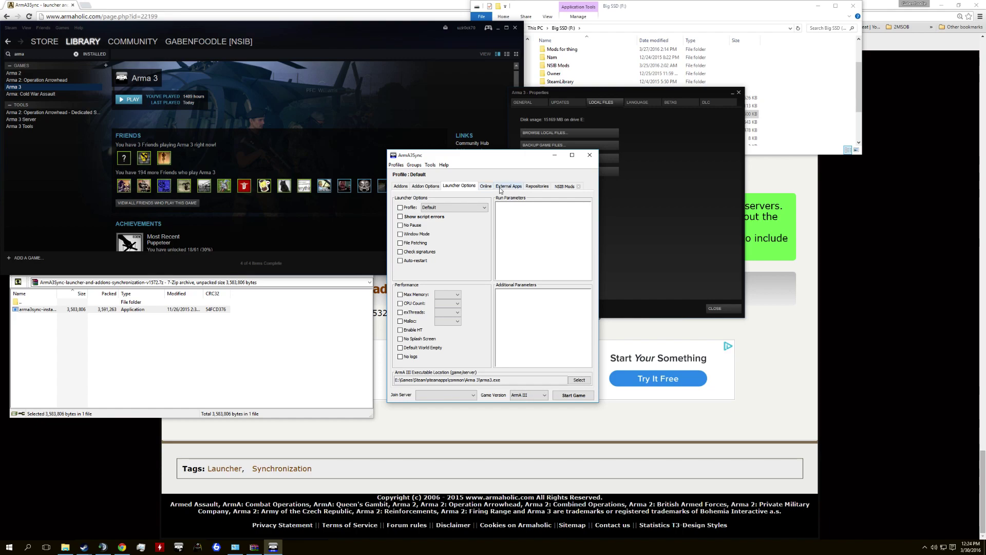
pyautogui.click(401, 186)
pyautogui.click(426, 186)
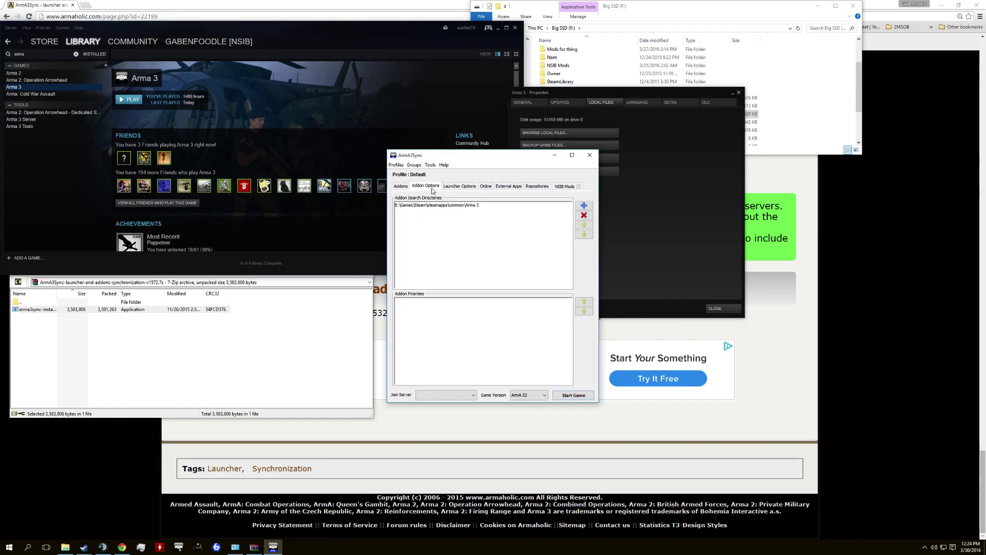
pyautogui.click(472, 205)
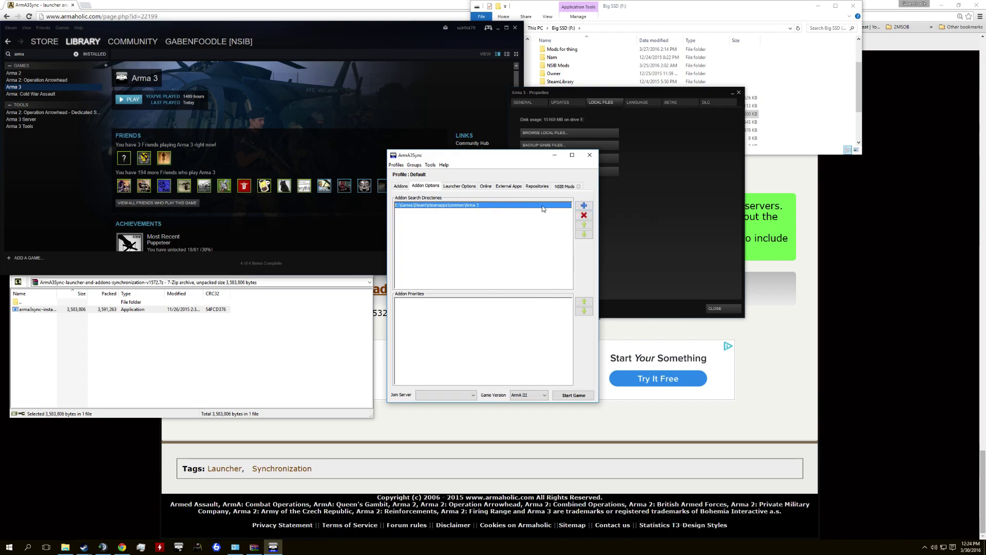
pyautogui.click(583, 205)
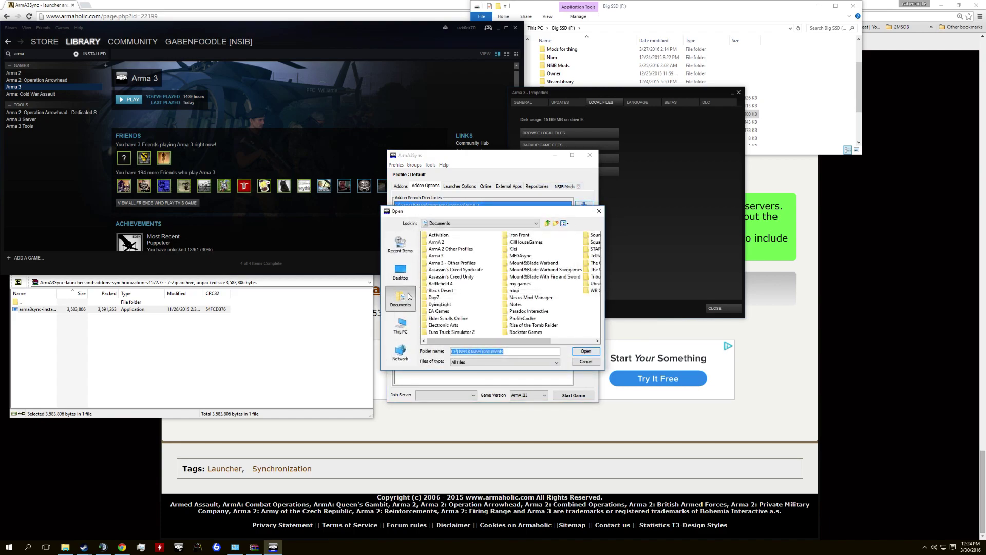
# - Browse to Biggest Drive (D:) and add its Arma 3 folder as a search directory
pyautogui.click(403, 246)
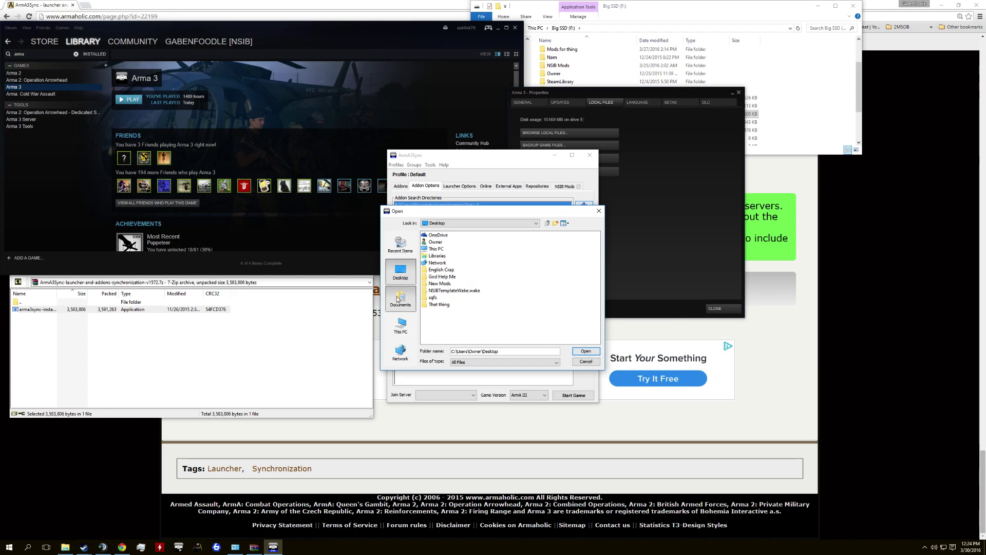
pyautogui.click(401, 299)
pyautogui.click(403, 326)
pyautogui.click(404, 294)
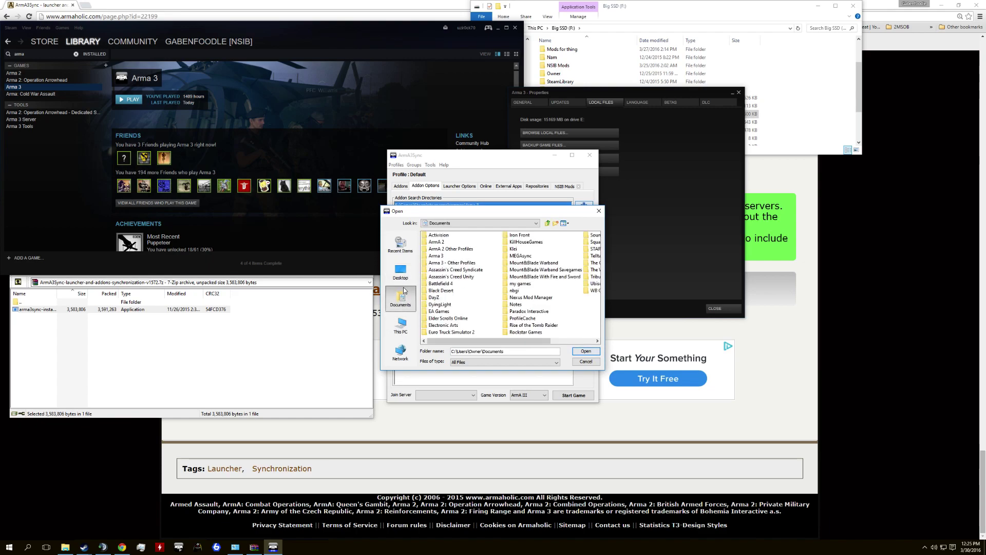
pyautogui.click(403, 329)
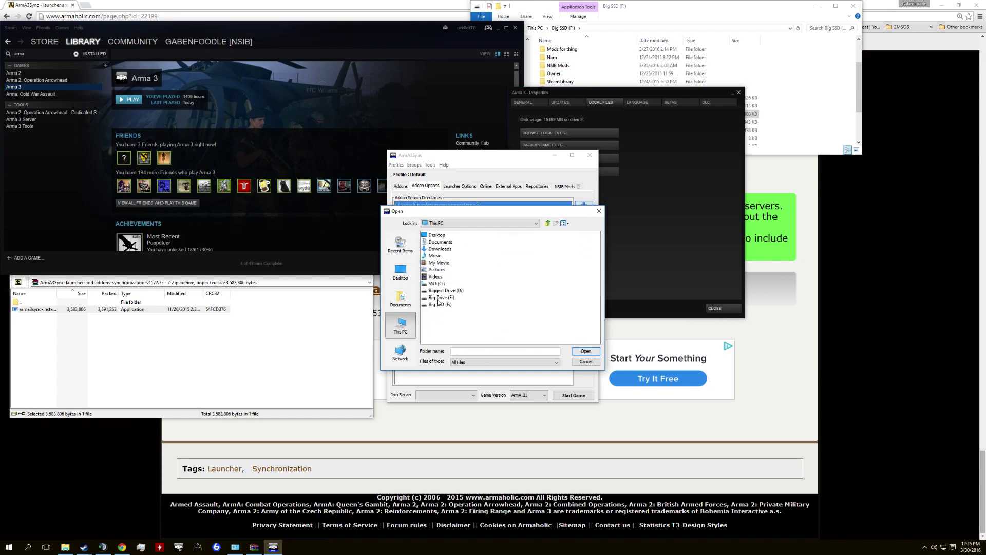
pyautogui.doubleClick(443, 291)
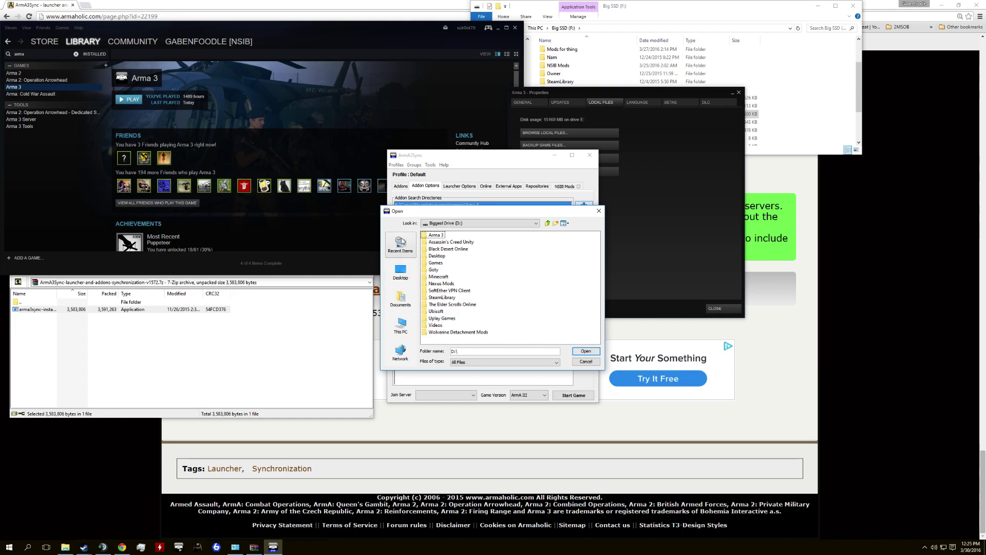
pyautogui.click(547, 223)
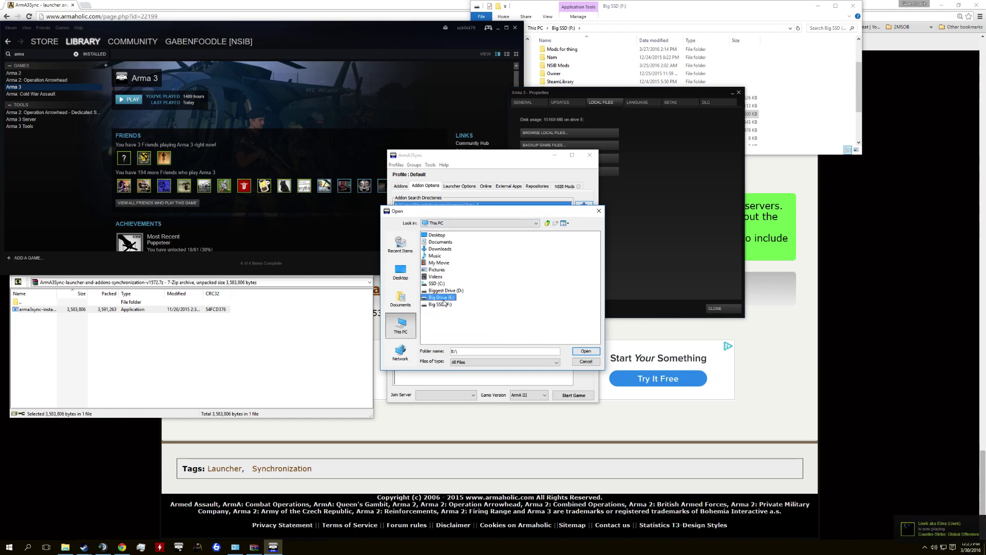
pyautogui.doubleClick(443, 298)
pyautogui.click(548, 223)
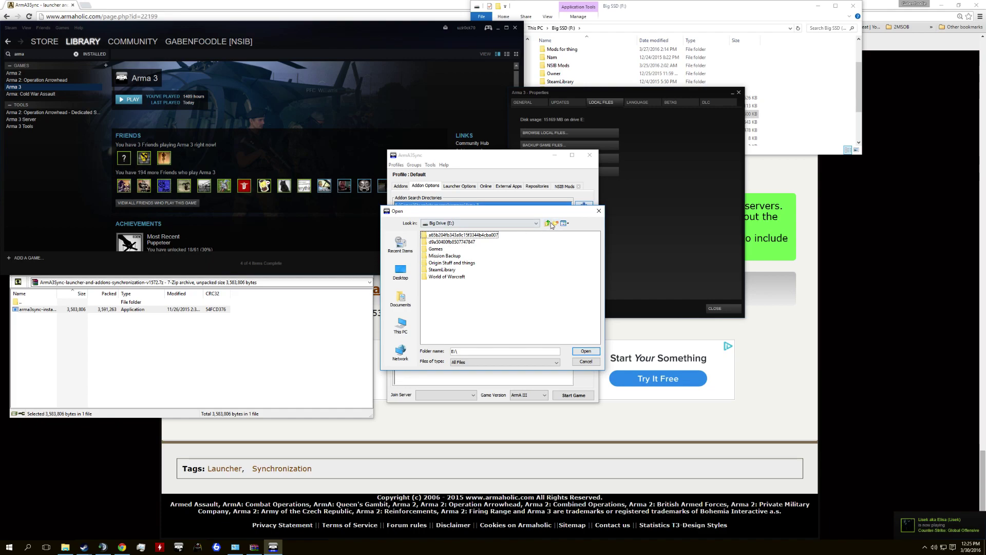
pyautogui.doubleClick(442, 291)
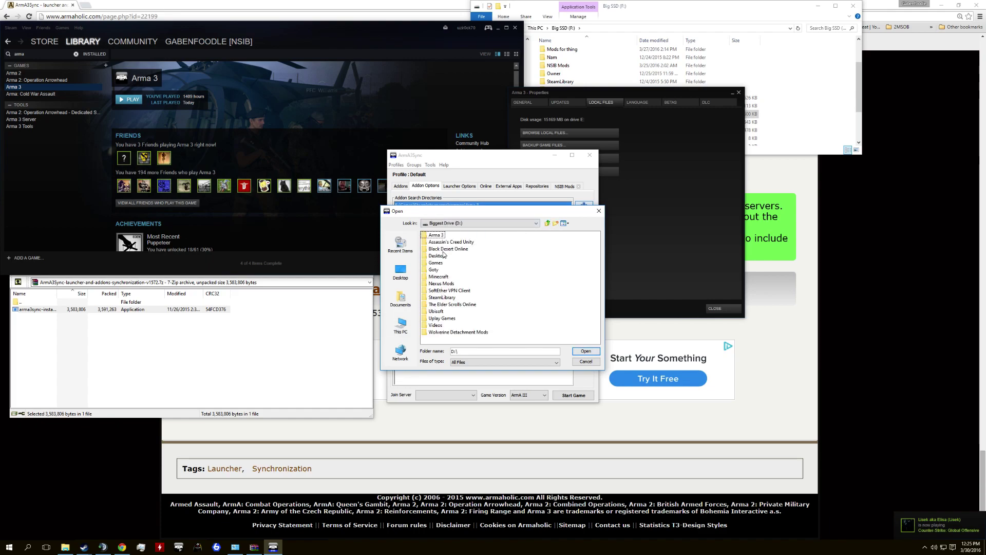
pyautogui.click(438, 237)
pyautogui.click(586, 351)
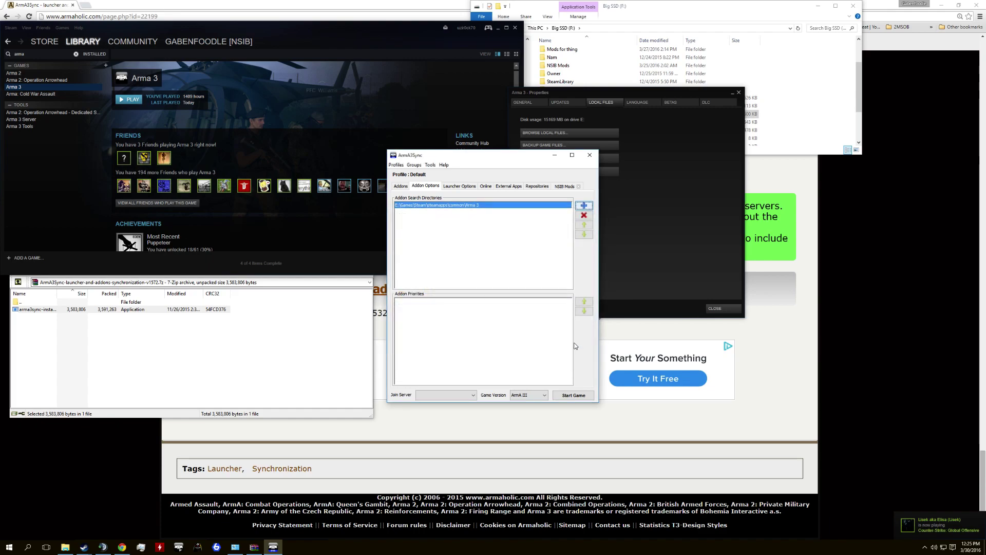
# - Delete the D:\Arma 3 search directory and recheck the NSIB Mods destination folder list
pyautogui.click(408, 211)
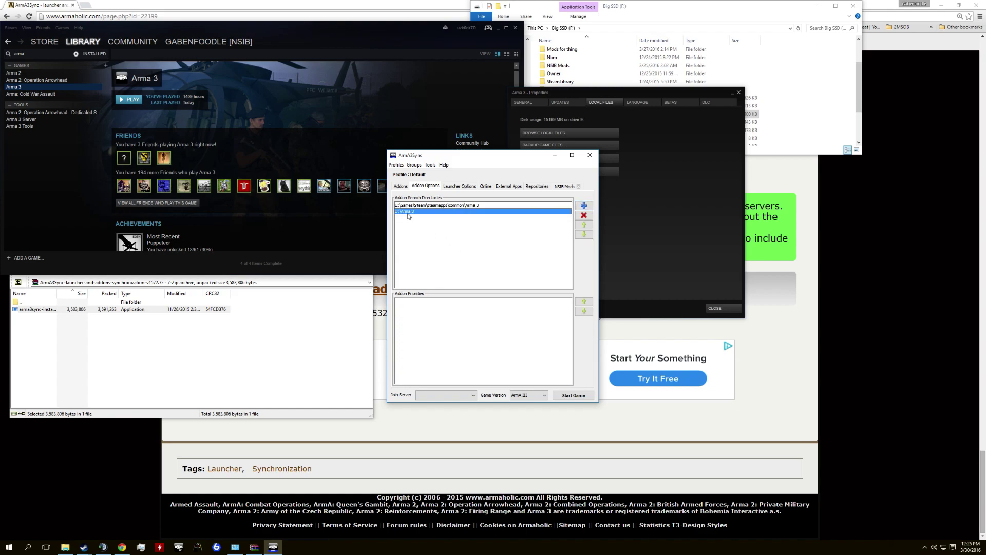
pyautogui.click(584, 216)
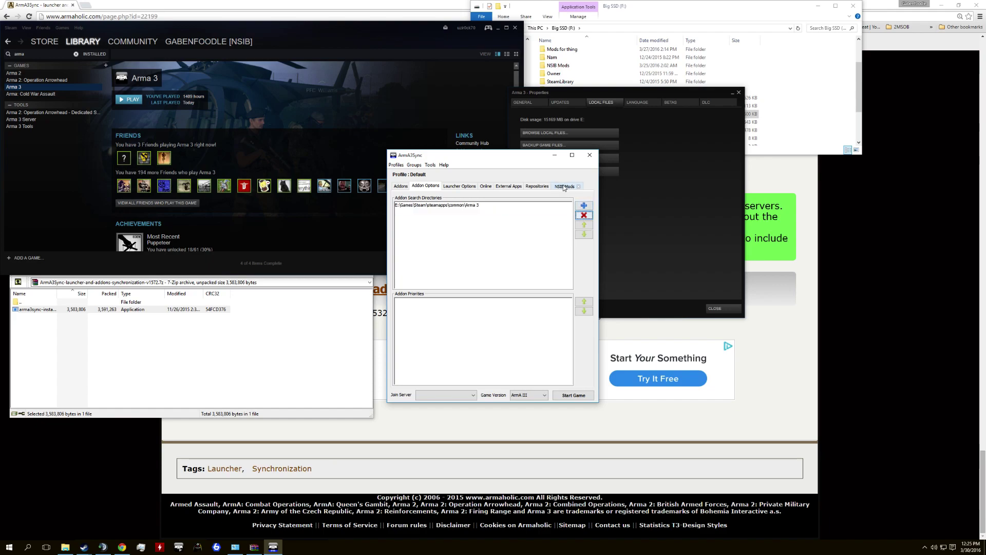
pyautogui.click(564, 186)
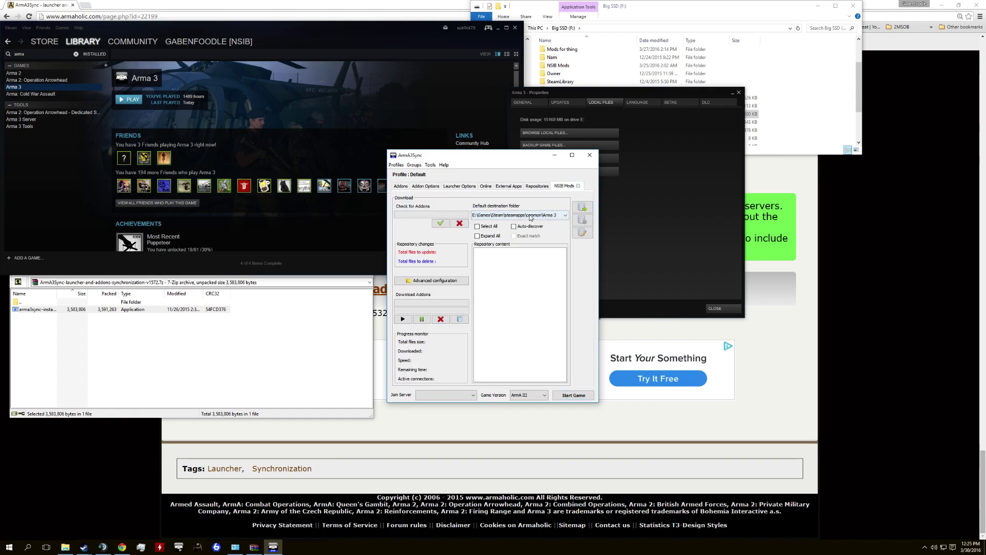
pyautogui.click(531, 216)
pyautogui.click(530, 216)
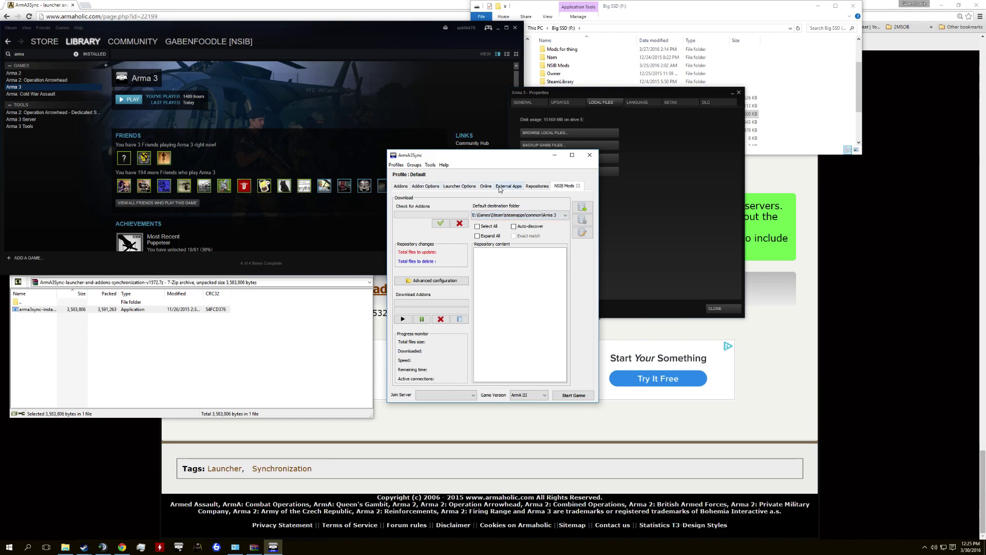
# - Select the Steam Arma 3 search directory and start adding another addon directory
pyautogui.click(426, 186)
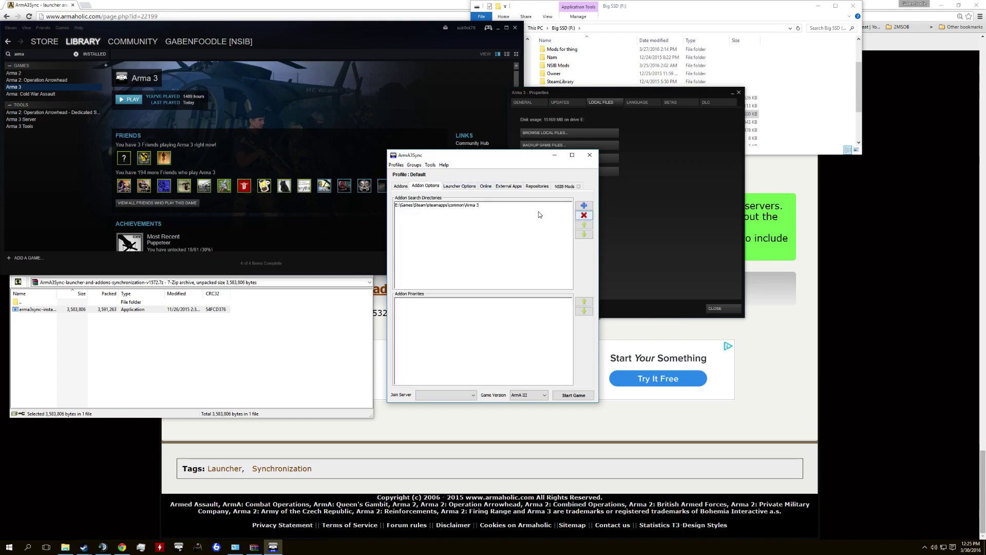
pyautogui.click(458, 205)
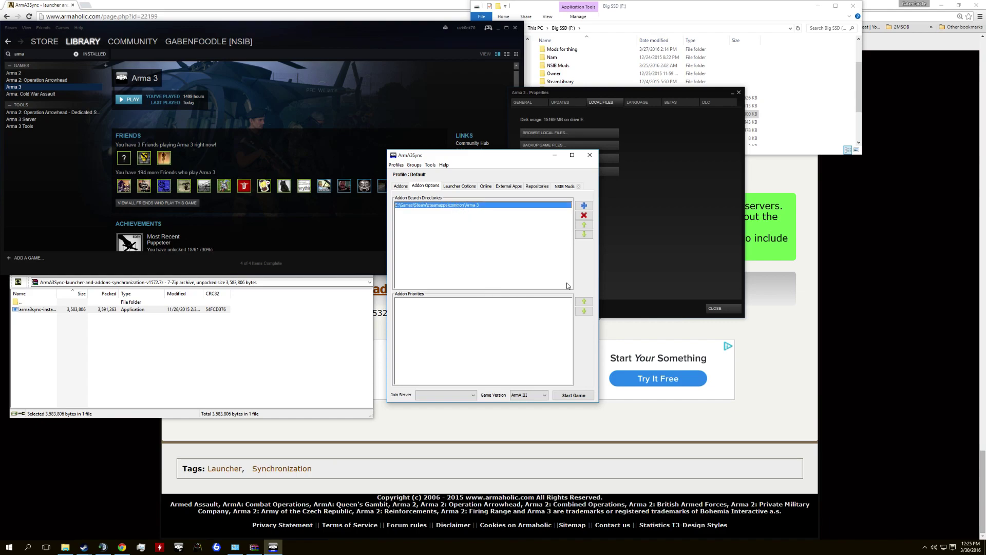
pyautogui.click(583, 205)
# - Create a 'swaggyswag' folder in Documents and add it as an addon search directory
pyautogui.rightClick(580, 320)
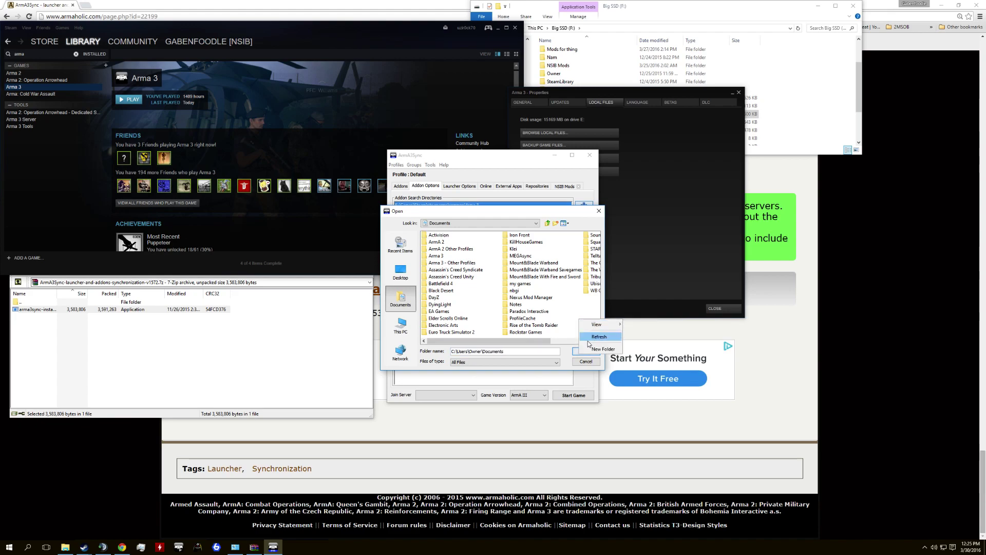
pyautogui.click(603, 349)
pyautogui.write('sw')
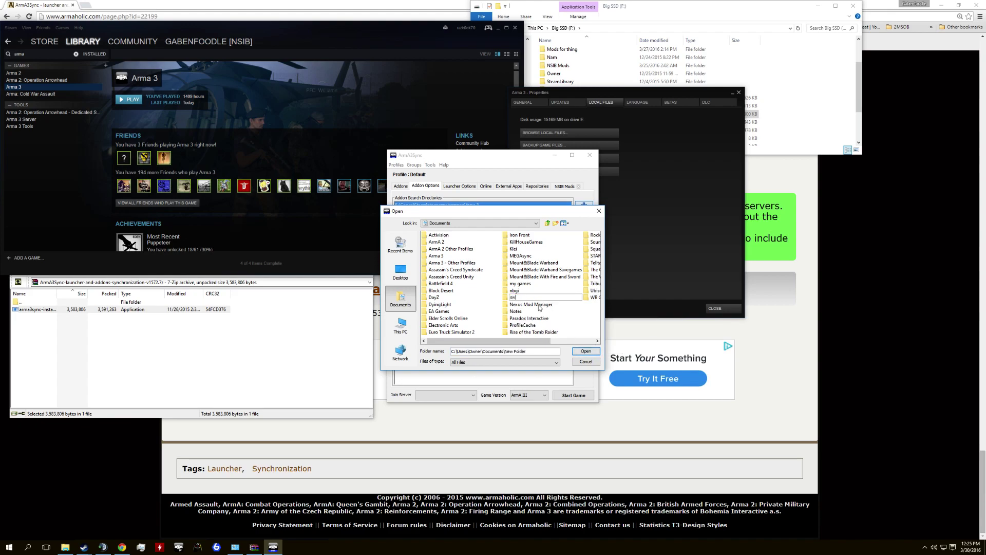
pyautogui.write('aggyswag')
pyautogui.press('Return')
pyautogui.click(586, 351)
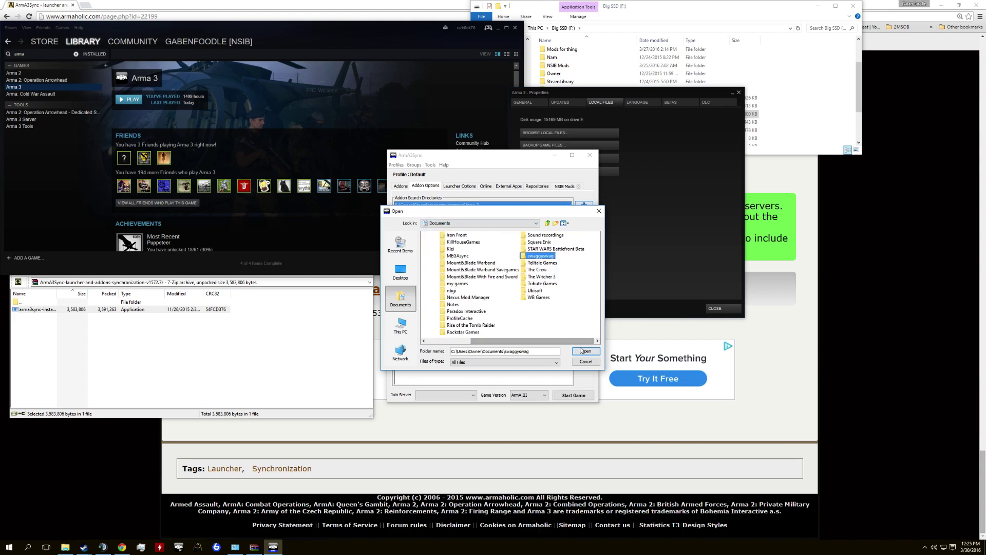
# - Make swaggyswag the NSIB Mods download destination and check the repository for addons
pyautogui.click(564, 186)
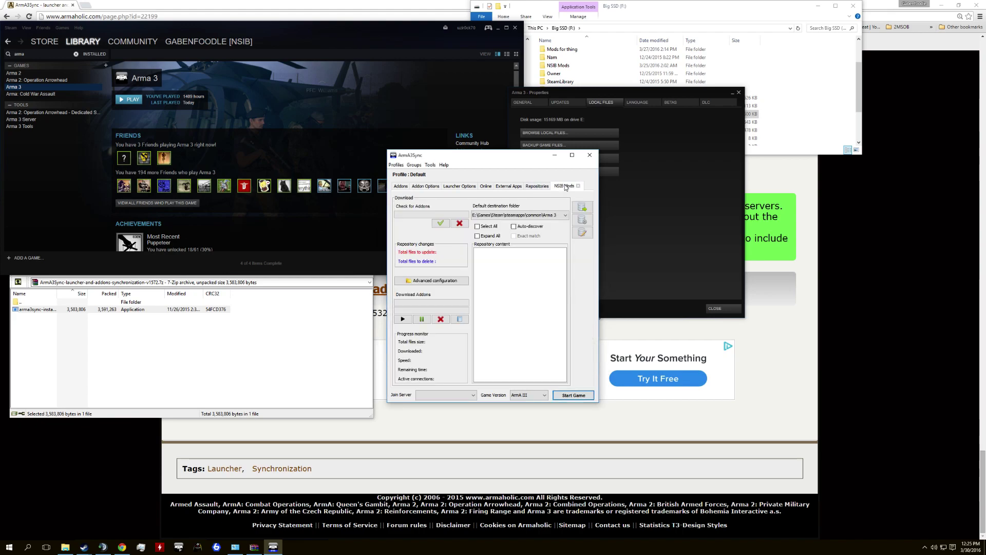
pyautogui.click(525, 215)
pyautogui.click(517, 229)
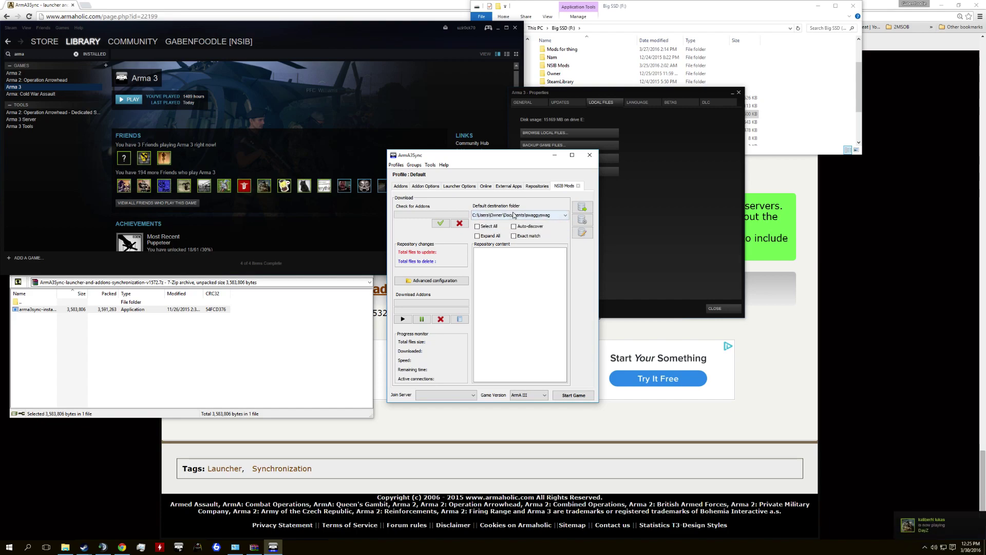
pyautogui.click(508, 230)
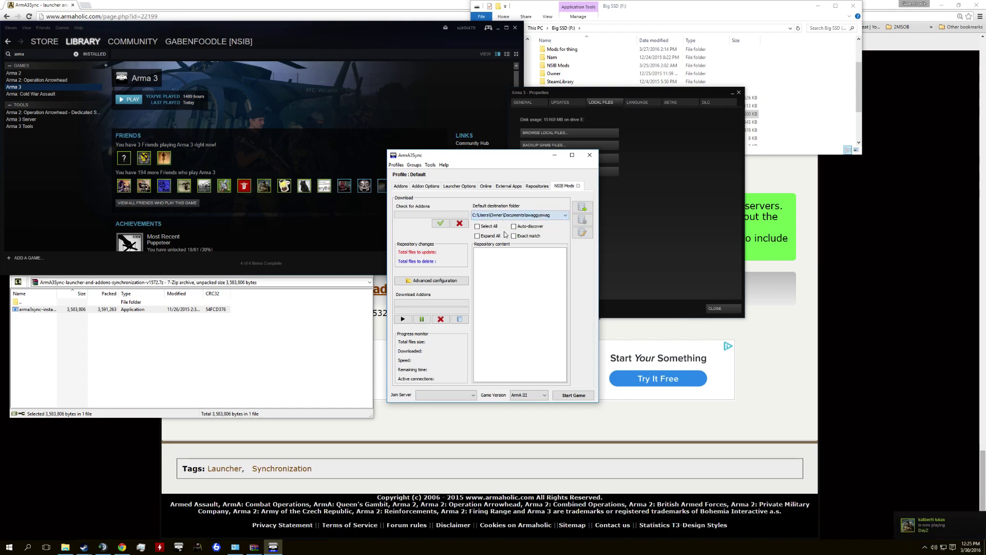
pyautogui.click(440, 225)
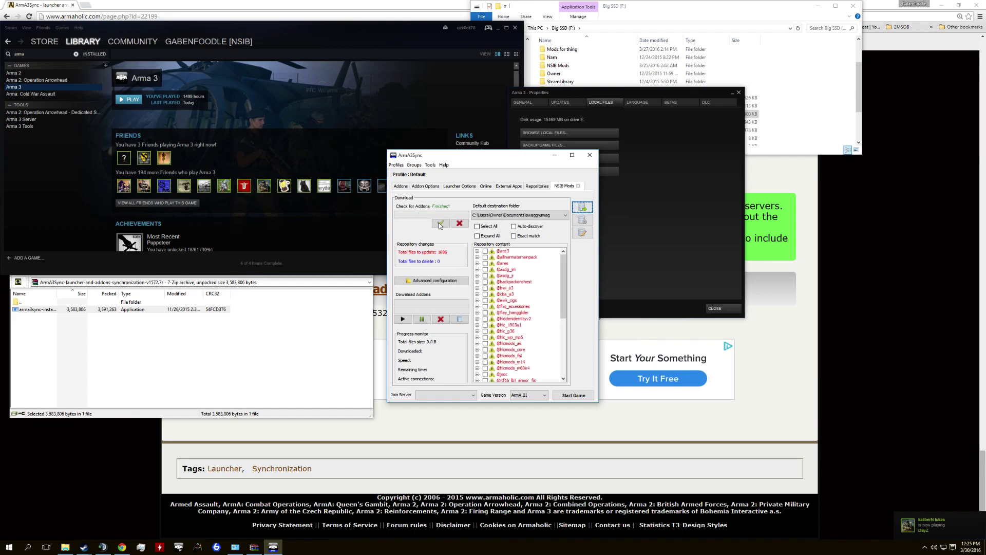
pyautogui.scroll(-7, 510, 327)
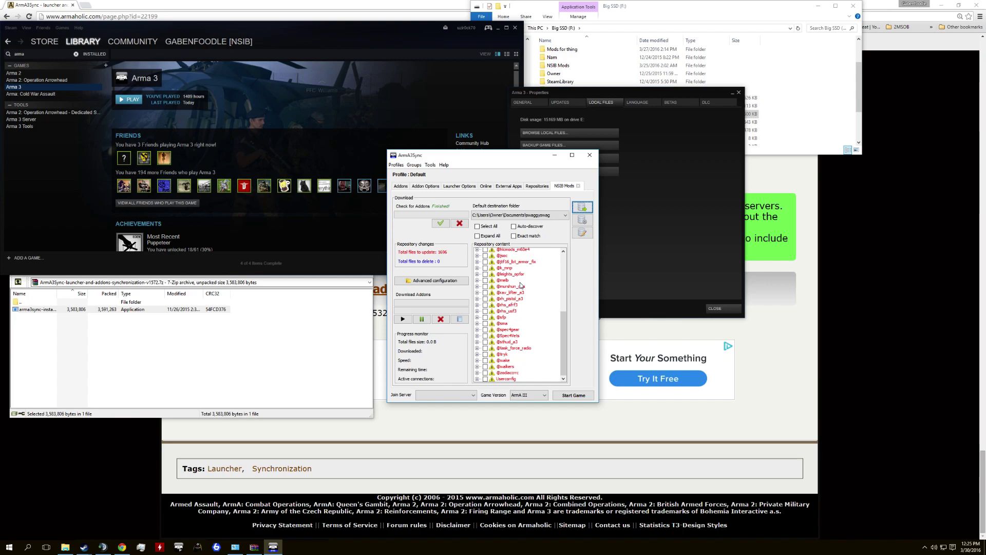
pyautogui.scroll(7, 524, 278)
pyautogui.scroll(-7, 539, 298)
pyautogui.click(485, 373)
pyautogui.click(486, 373)
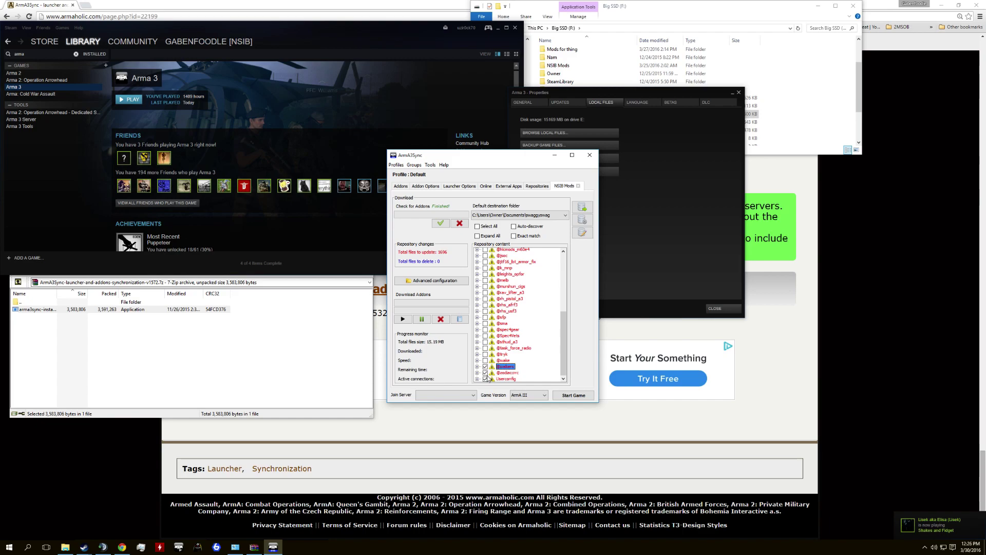
pyautogui.click(486, 378)
pyautogui.scroll(7, 491, 319)
pyautogui.click(486, 257)
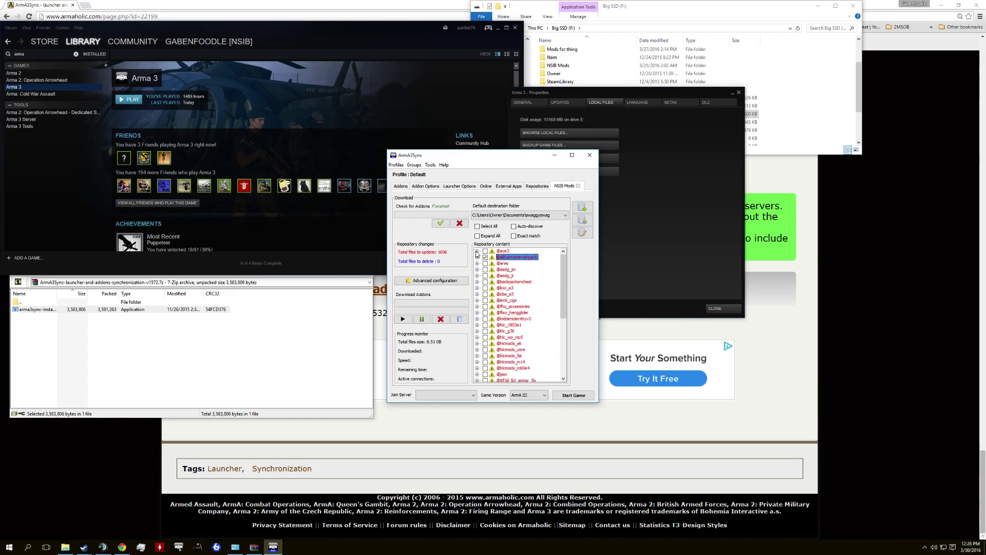
pyautogui.click(477, 251)
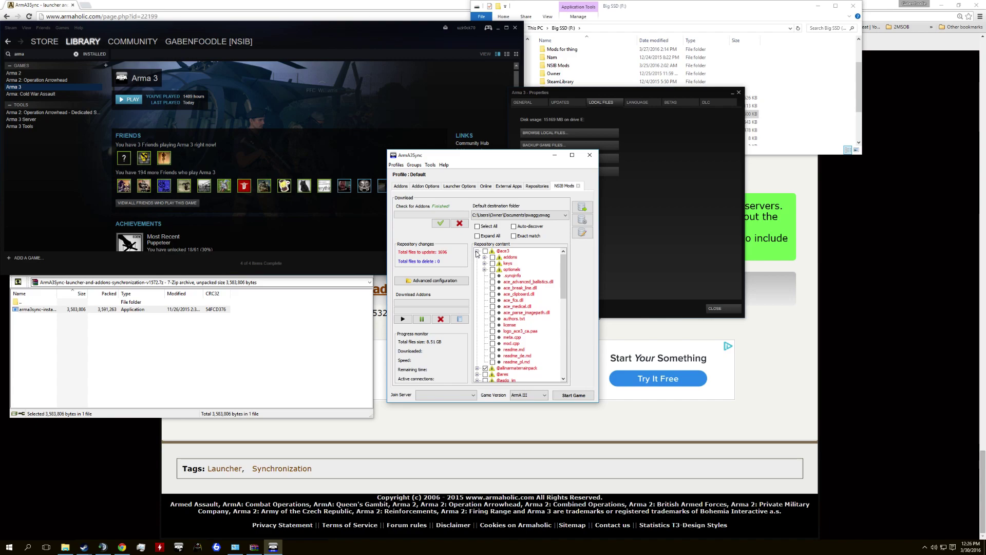
pyautogui.click(492, 363)
pyautogui.click(493, 259)
pyautogui.click(485, 258)
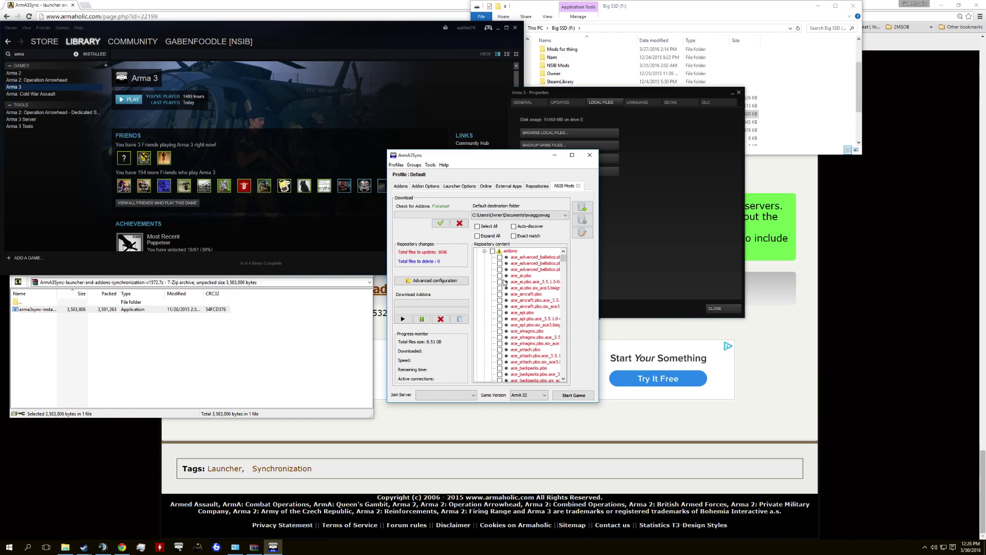
pyautogui.click(500, 270)
pyautogui.scroll(1, 500, 267)
pyautogui.click(486, 251)
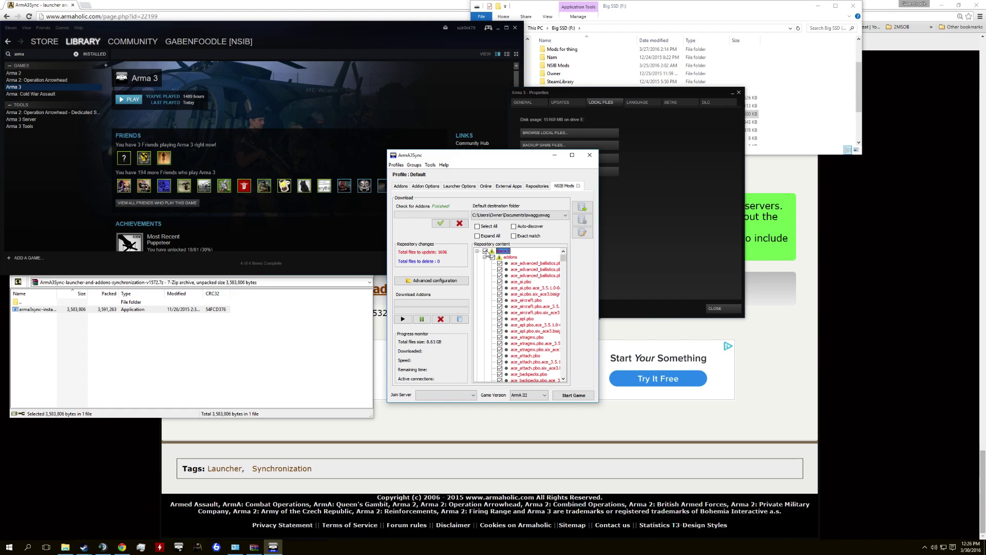
pyautogui.click(478, 252)
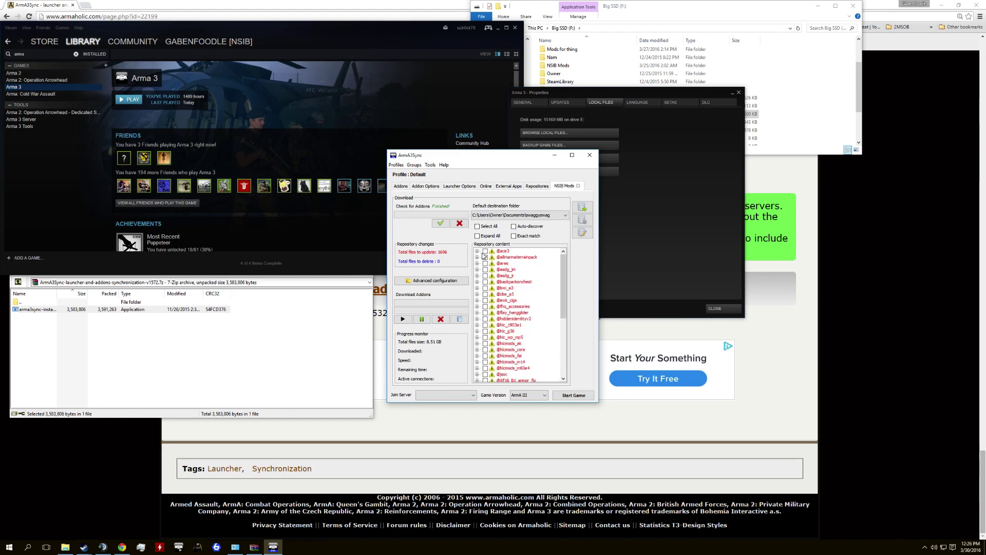
pyautogui.scroll(-6, 504, 308)
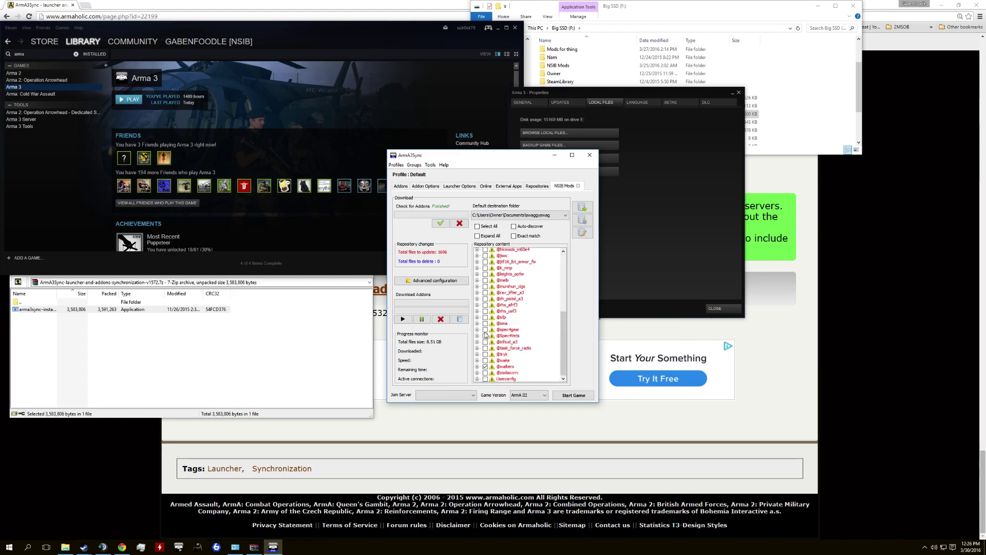
pyautogui.click(486, 373)
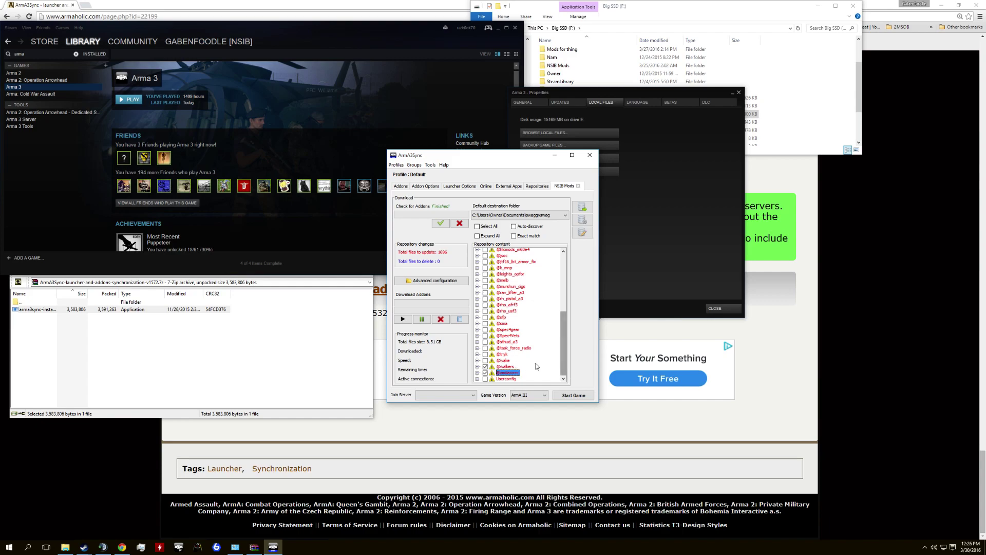
pyautogui.click(408, 321)
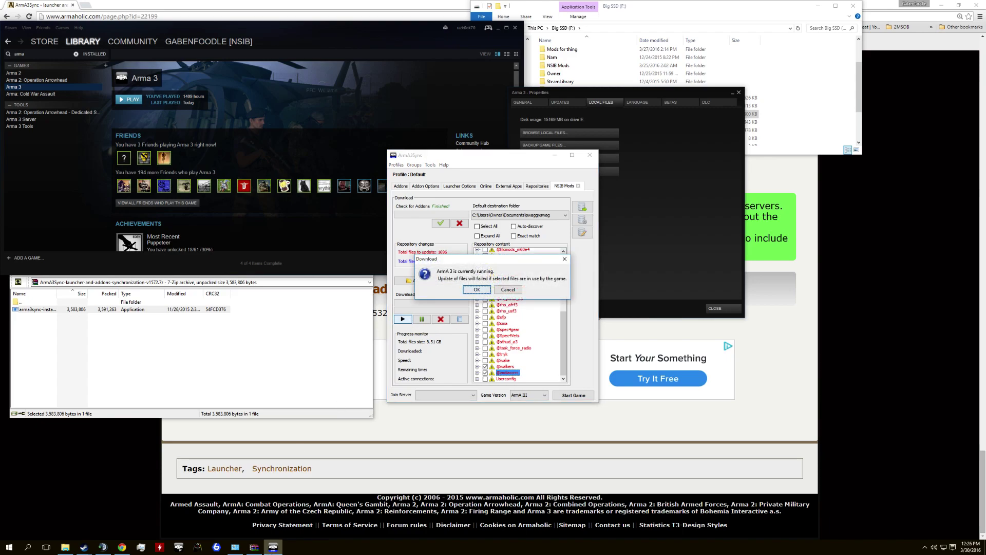
pyautogui.click(476, 290)
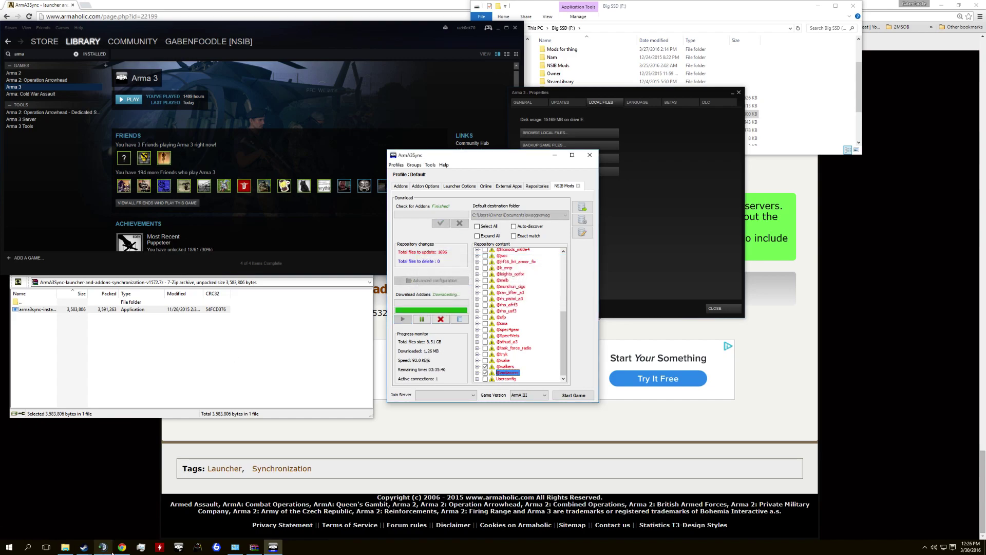
pyautogui.moveTo(84, 549)
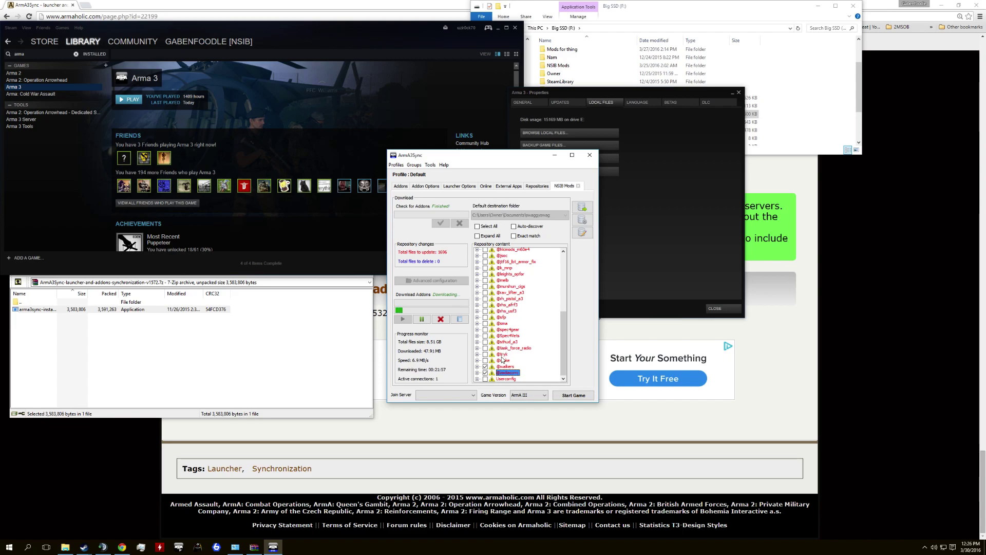
pyautogui.scroll(6, 494, 308)
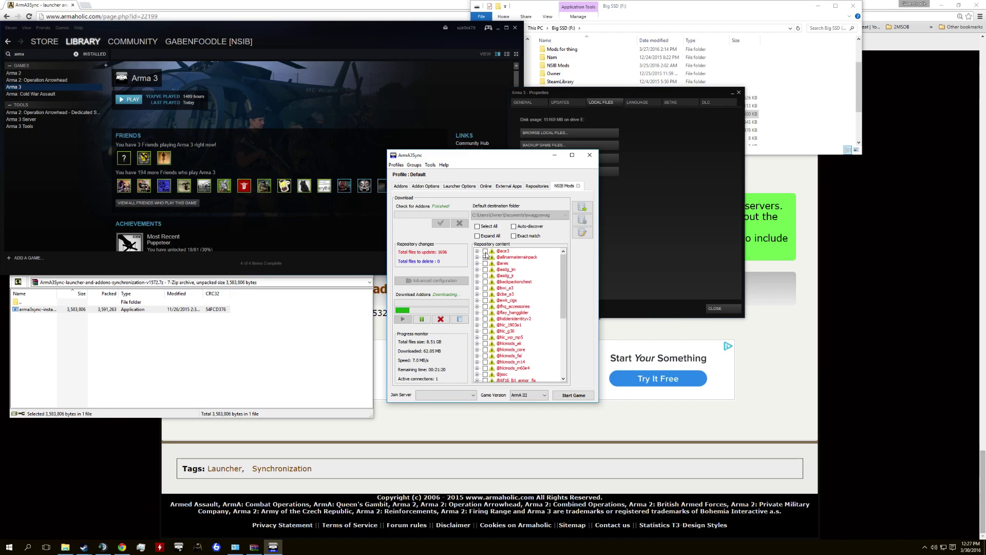
pyautogui.click(486, 258)
# - Cancel the large download, download only the zodiac mod, then switch to File Explorer
pyautogui.click(441, 319)
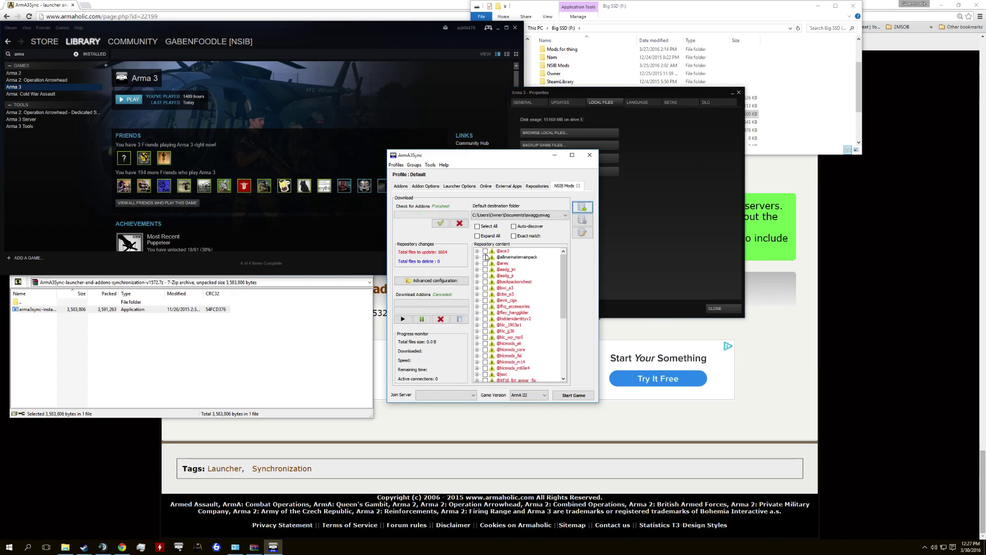
pyautogui.scroll(-6, 492, 314)
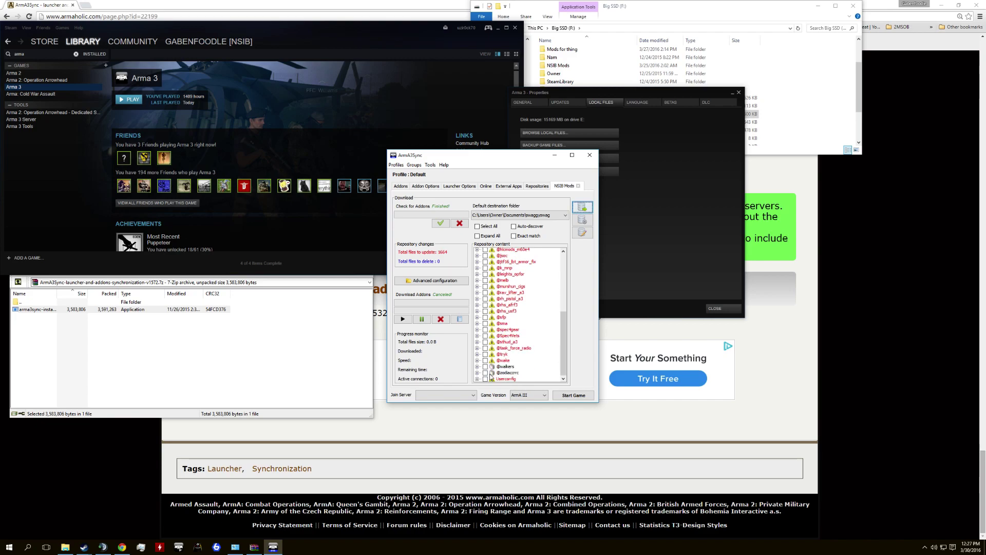
pyautogui.click(486, 373)
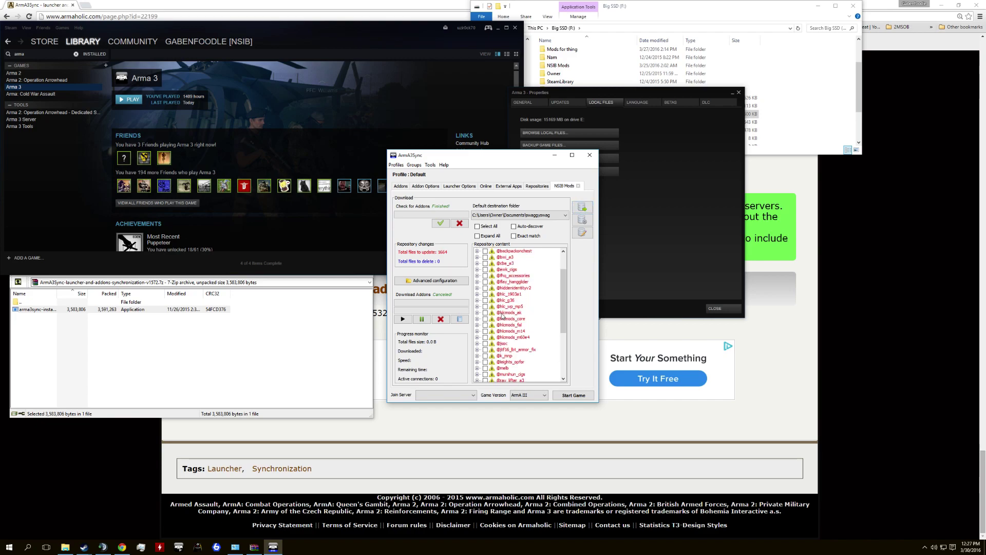
pyautogui.click(403, 319)
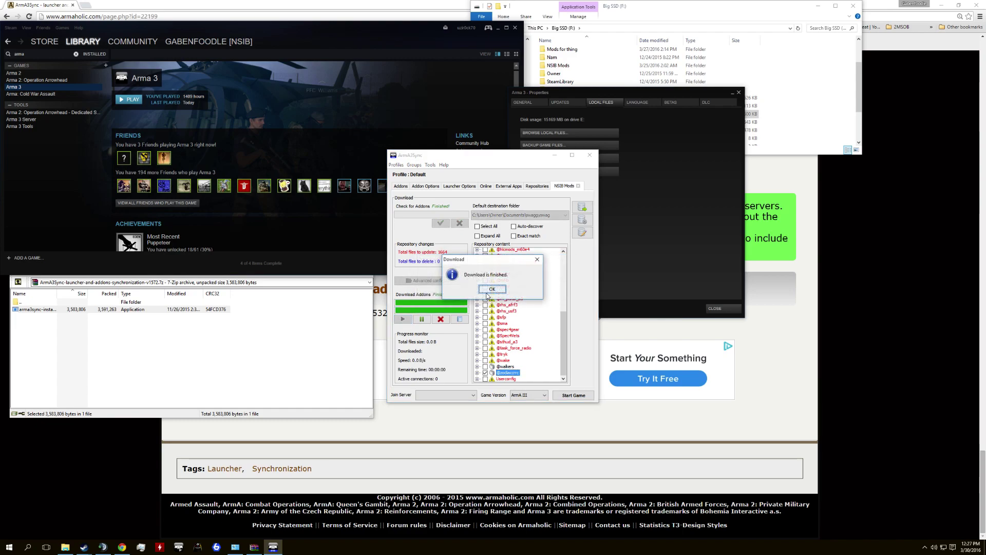
pyautogui.click(483, 291)
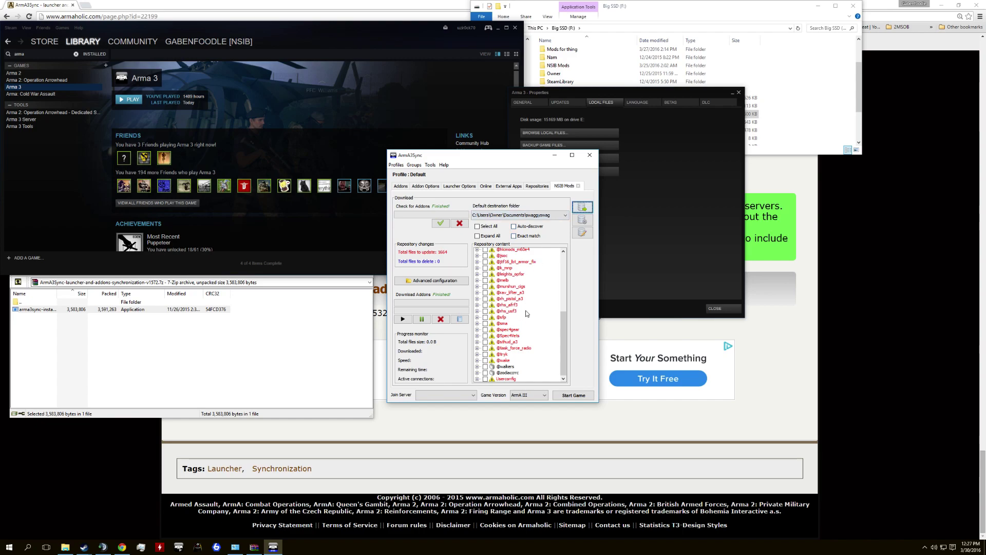
pyautogui.click(65, 547)
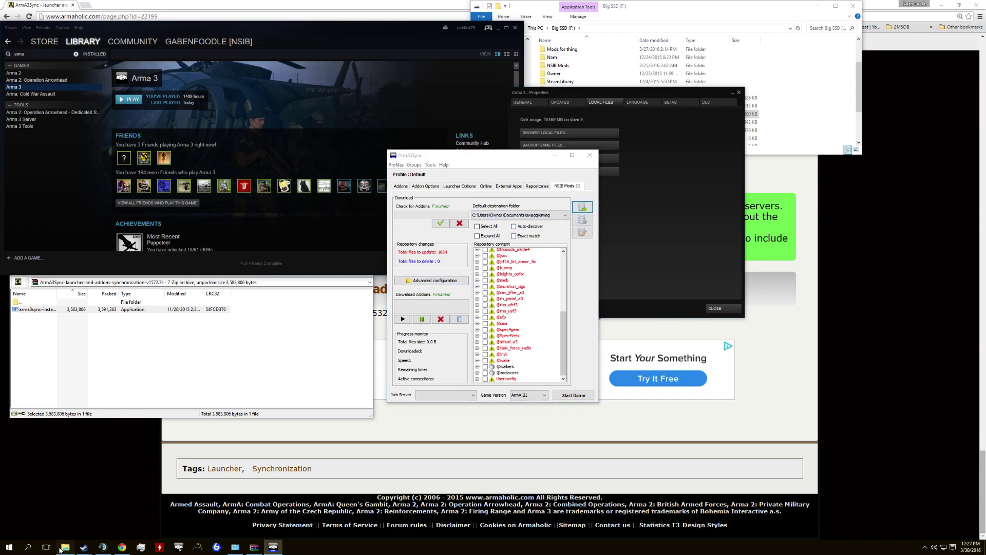
# - Navigate to the swaggyswag folder inside Documents
pyautogui.scroll(2, 590, 103)
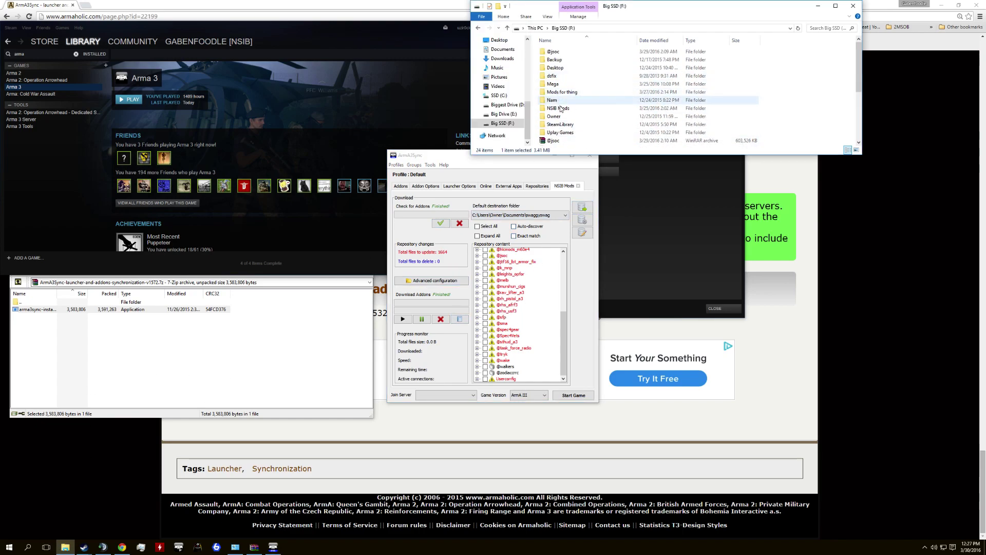
pyautogui.scroll(2, 506, 90)
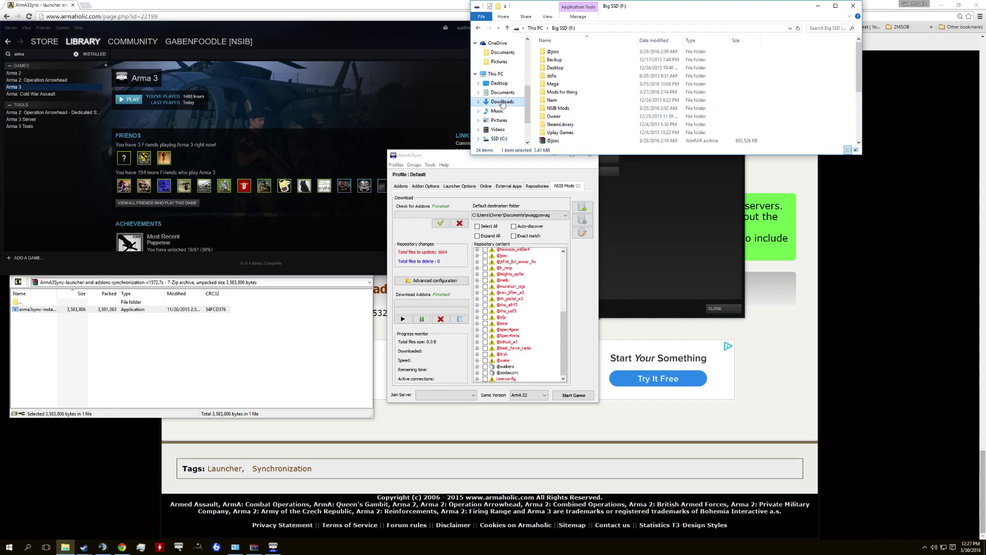
pyautogui.click(504, 93)
pyautogui.scroll(-9, 616, 103)
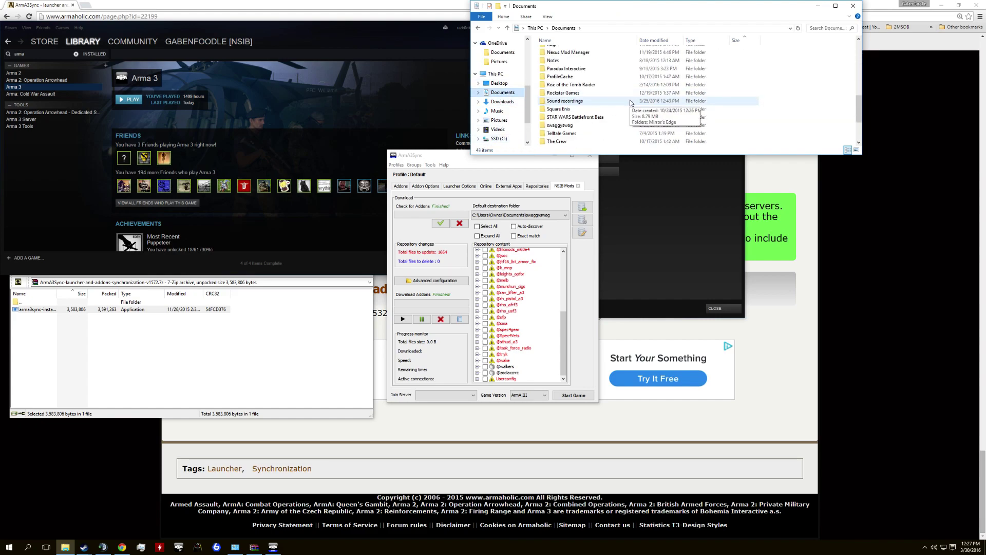
pyautogui.click(589, 127)
pyautogui.doubleClick(588, 125)
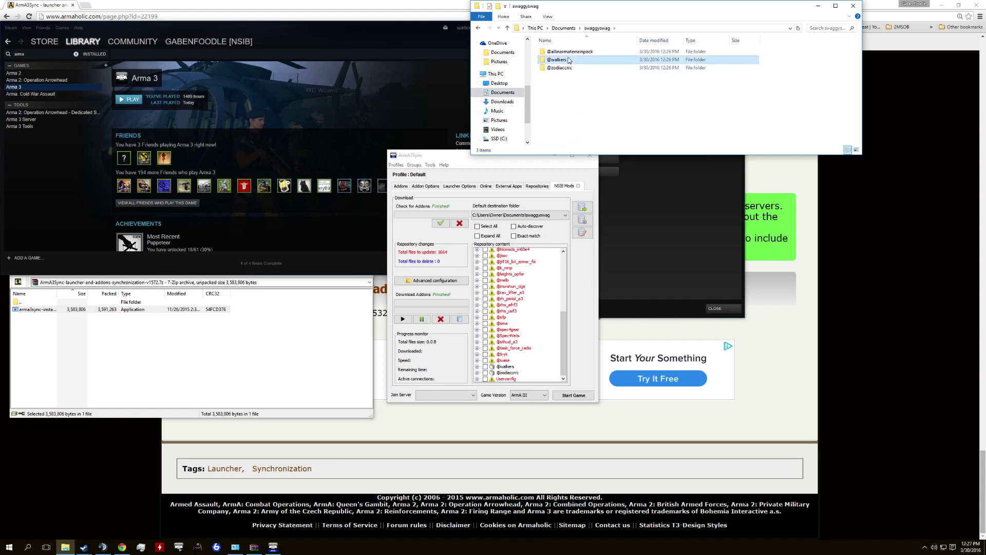
pyautogui.click(570, 54)
pyautogui.rightClick(572, 57)
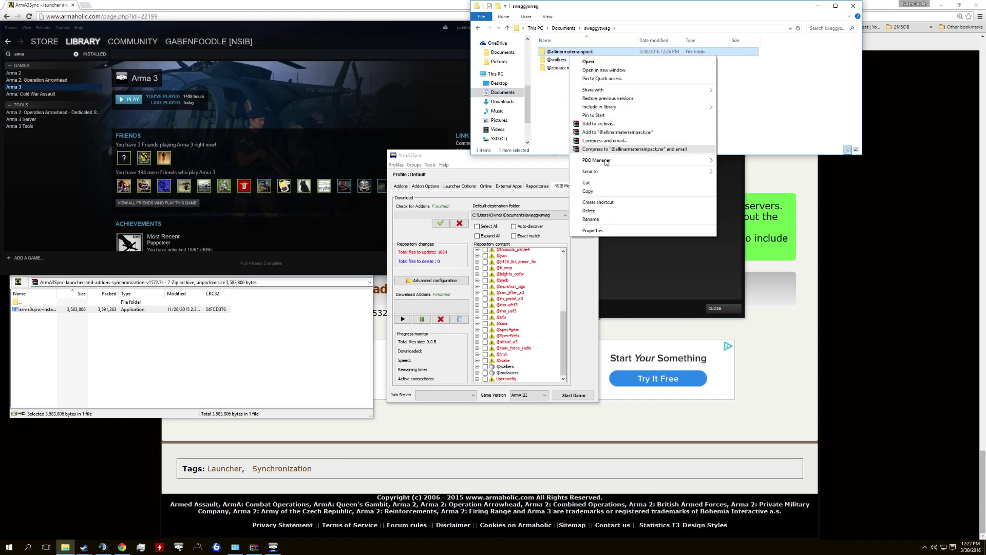
pyautogui.click(591, 209)
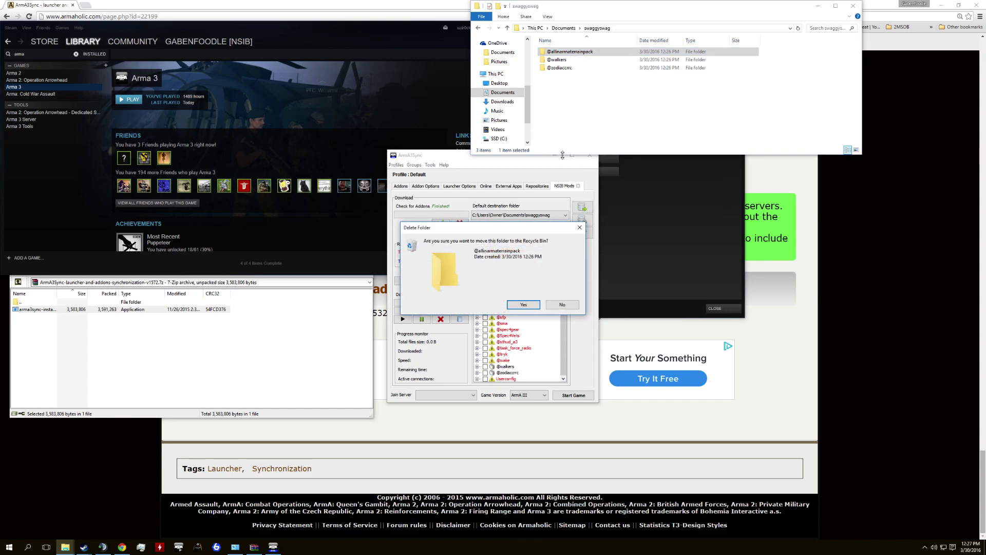
pyautogui.click(528, 304)
pyautogui.doubleClick(564, 59)
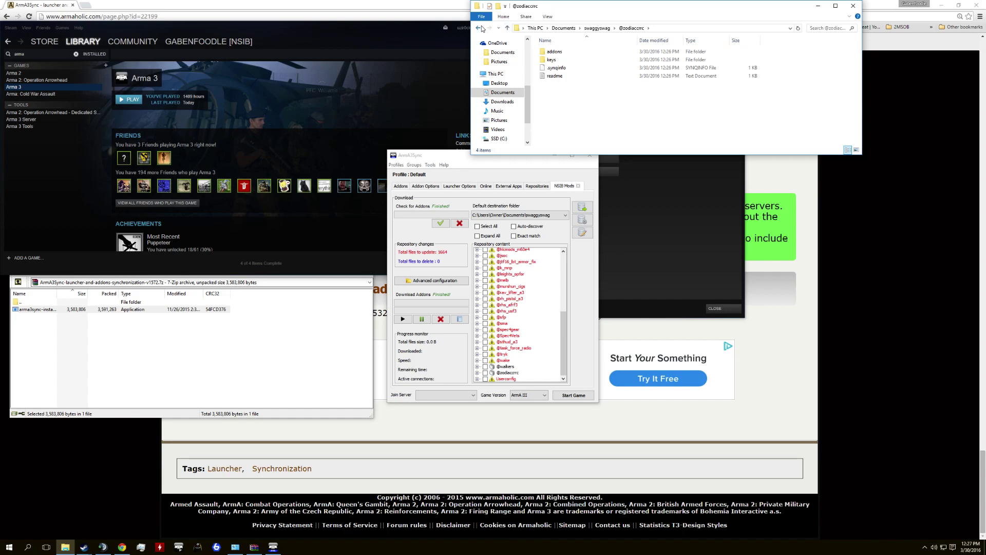
pyautogui.click(479, 29)
pyautogui.rightClick(555, 53)
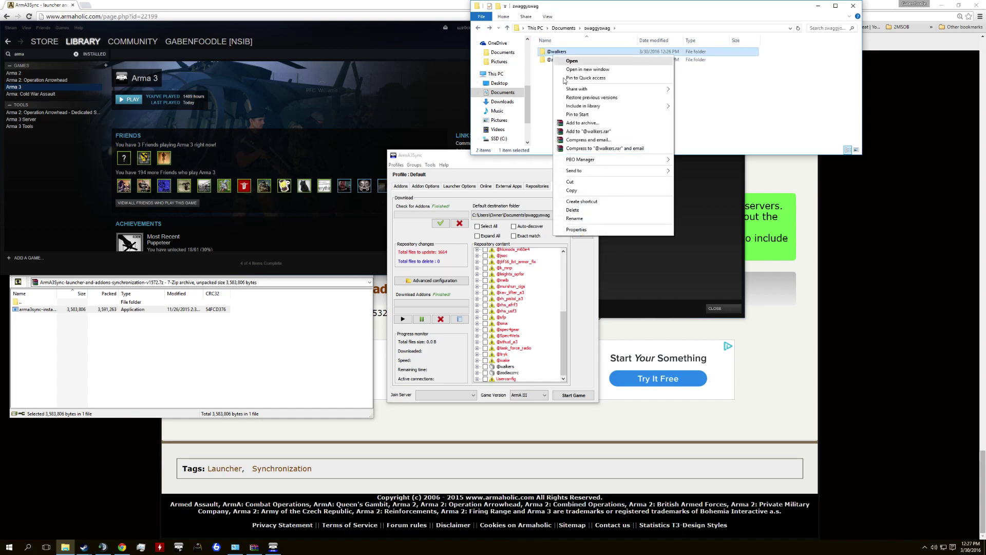
pyautogui.click(572, 210)
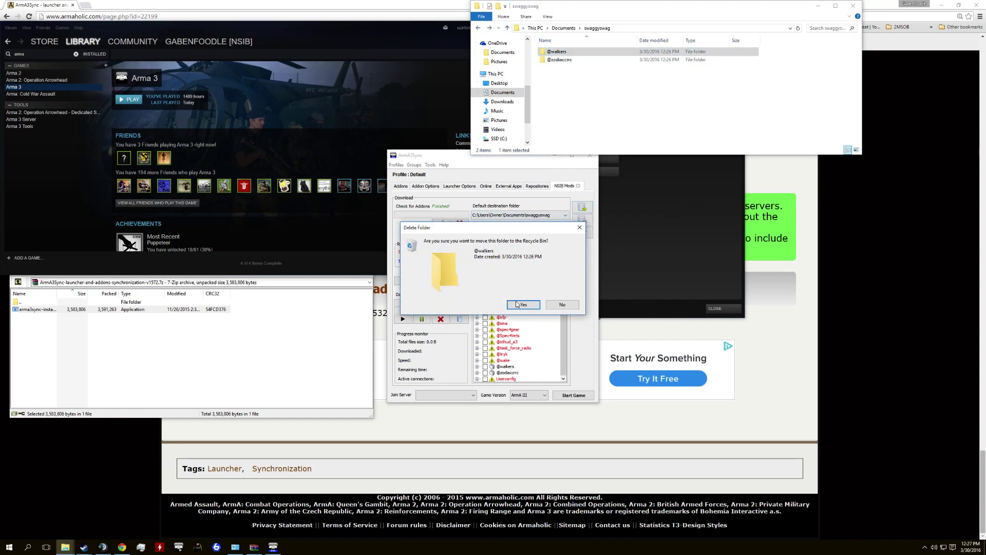
pyautogui.click(522, 305)
pyautogui.doubleClick(562, 53)
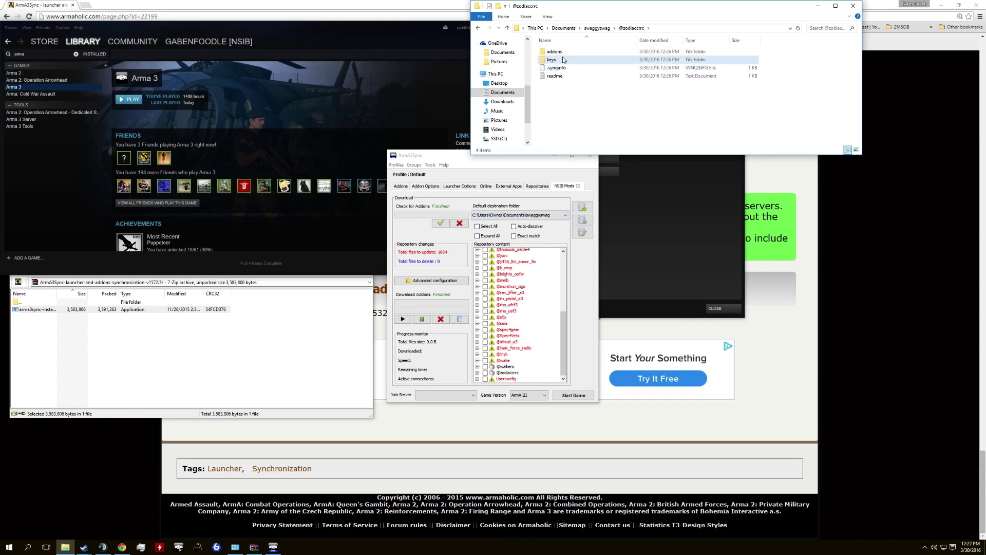
pyautogui.doubleClick(563, 60)
pyautogui.moveTo(606, 85); pyautogui.dragTo(702, 127)
pyautogui.scroll(4, 515, 321)
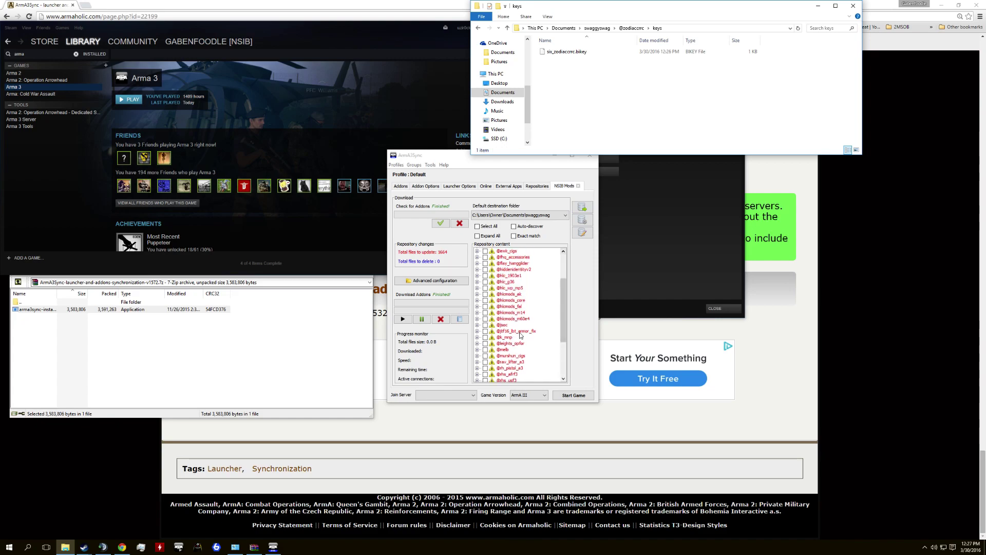
pyautogui.scroll(-3, 521, 335)
pyautogui.scroll(1, 508, 295)
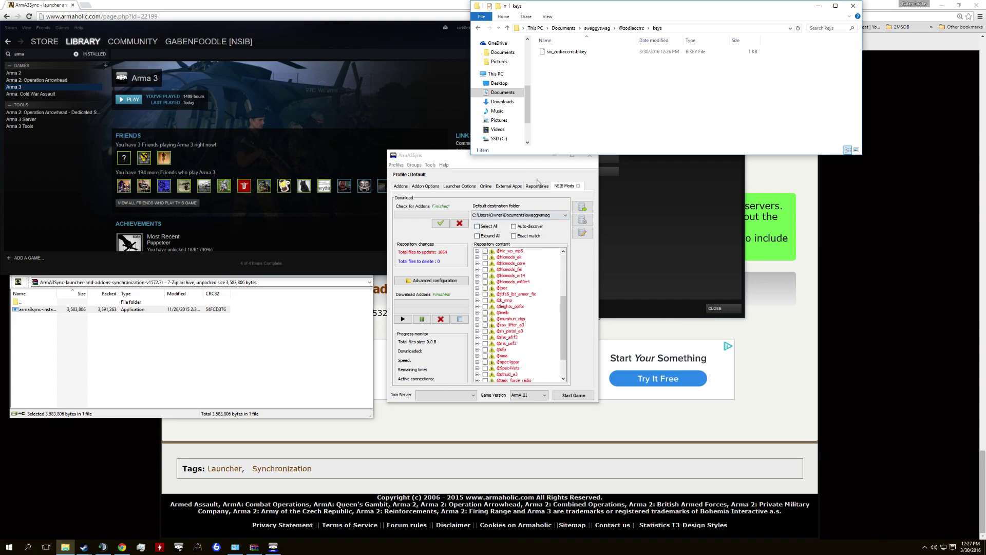
# - From the Repositories list, start Arma 3 with ArmA III as the game version
pyautogui.click(537, 186)
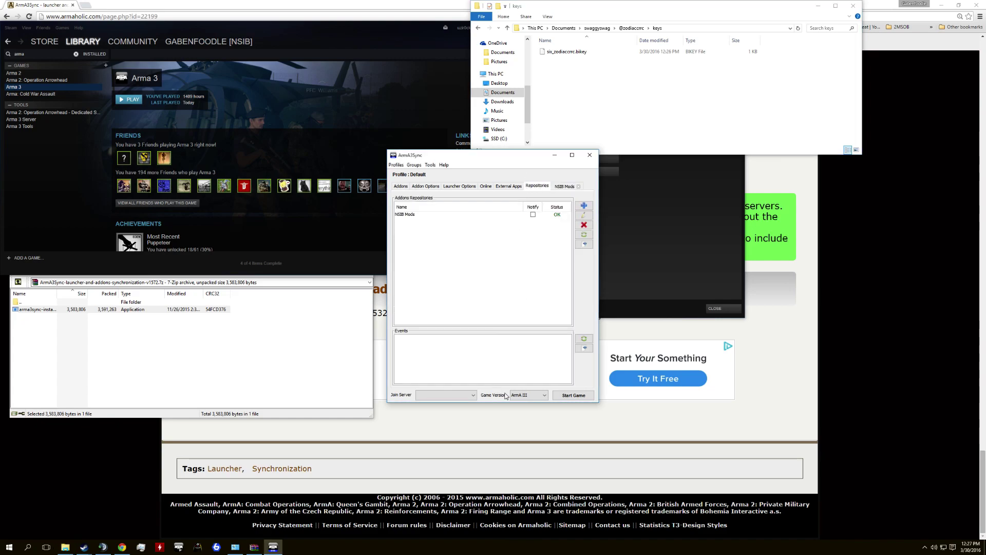
pyautogui.click(532, 395)
pyautogui.click(560, 369)
pyautogui.click(571, 395)
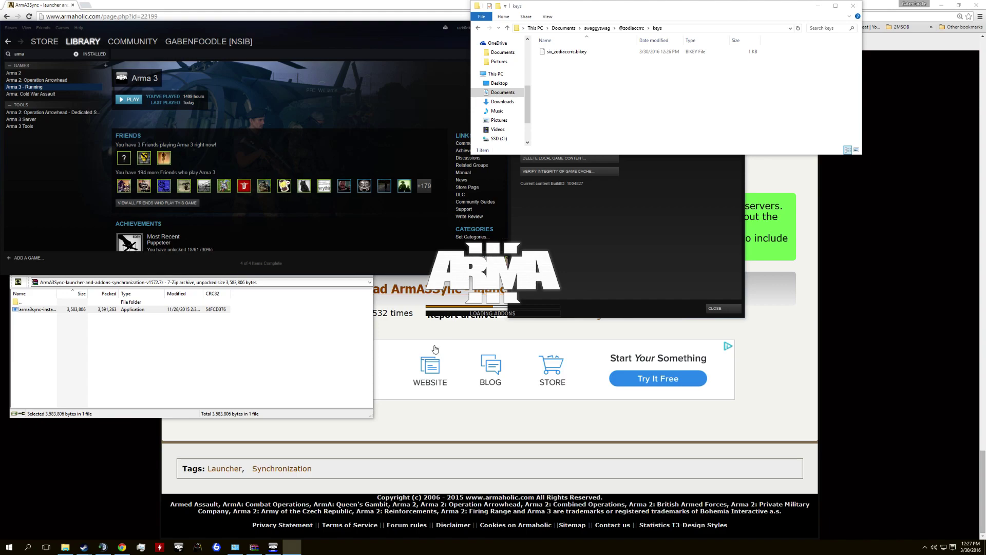
# - Force-close the unresponsive Arma 3 window and relaunch Arma 3 from the Steam library
pyautogui.rightClick(304, 546)
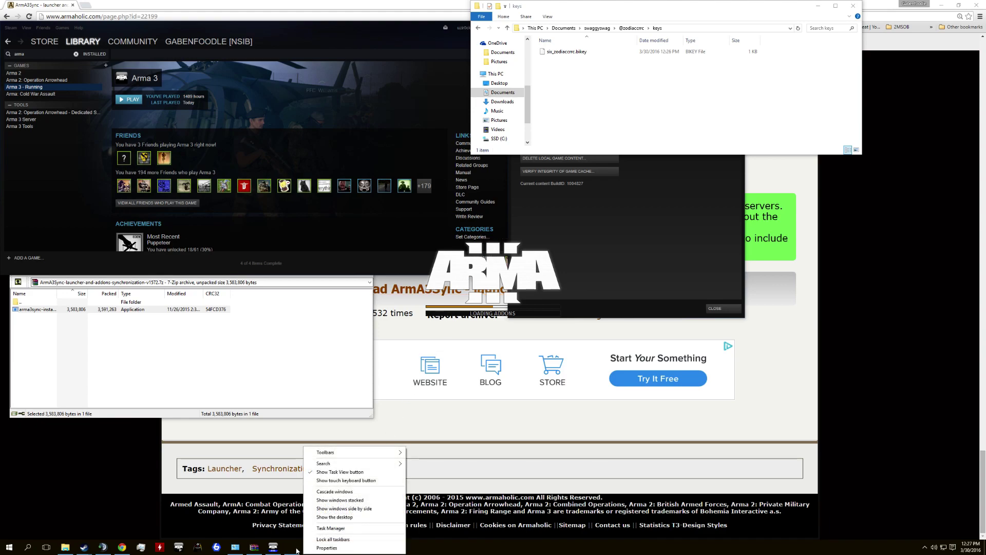
pyautogui.rightClick(296, 548)
pyautogui.click(291, 535)
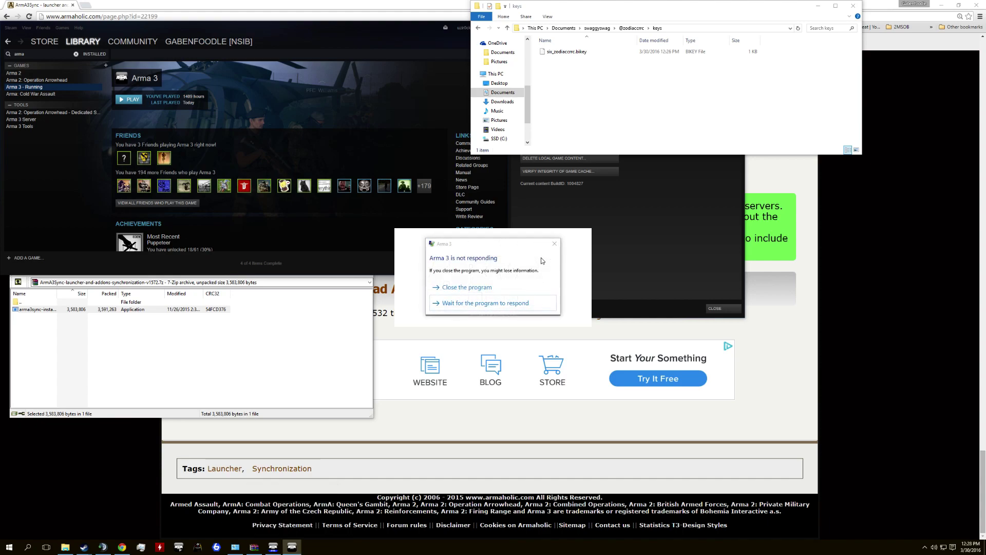
pyautogui.click(476, 290)
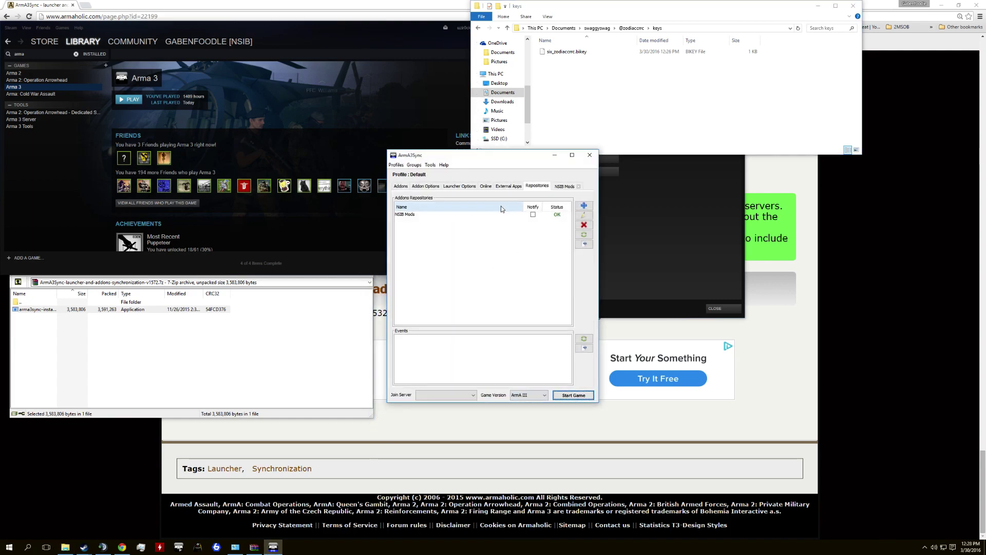
pyautogui.click(208, 101)
# - Launch Arma 3 from Steam, view its Mods page, then end the Arma 3 Launcher in Task Manager
pyautogui.click(124, 101)
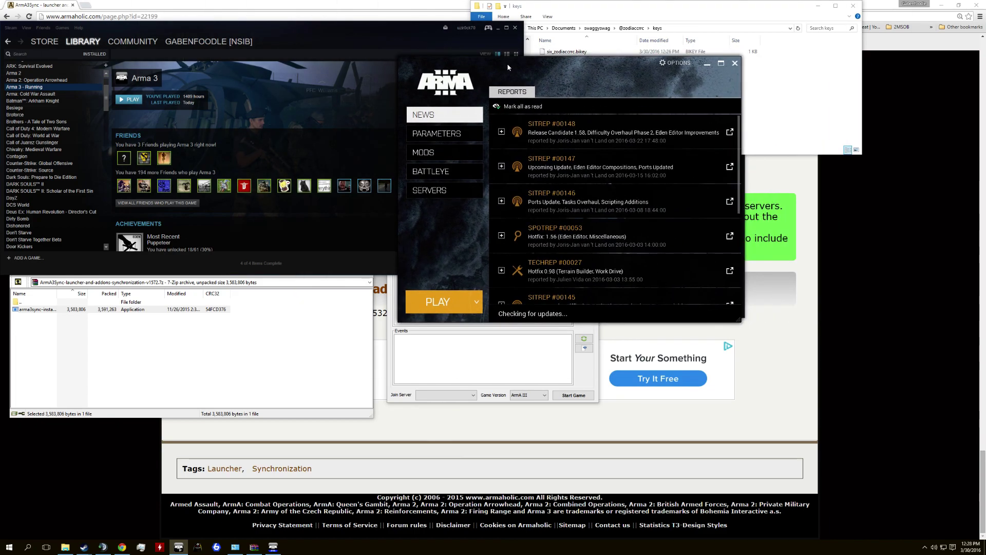
pyautogui.click(433, 152)
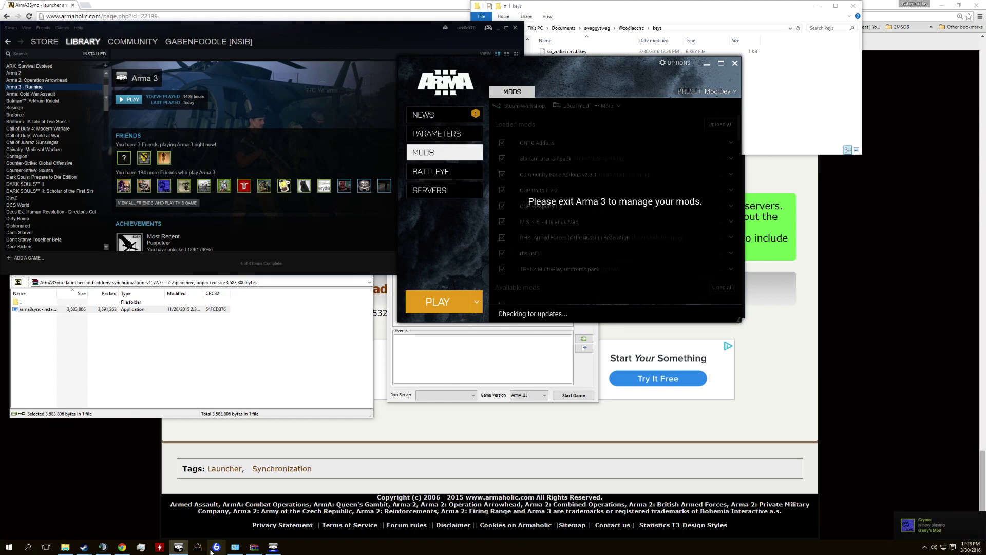
pyautogui.click(149, 551)
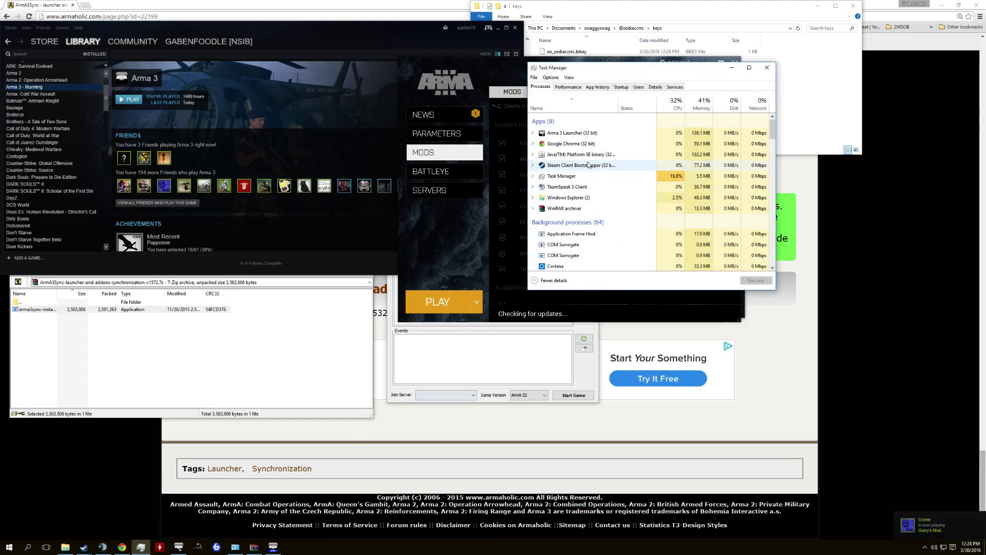
pyautogui.scroll(-12, 602, 154)
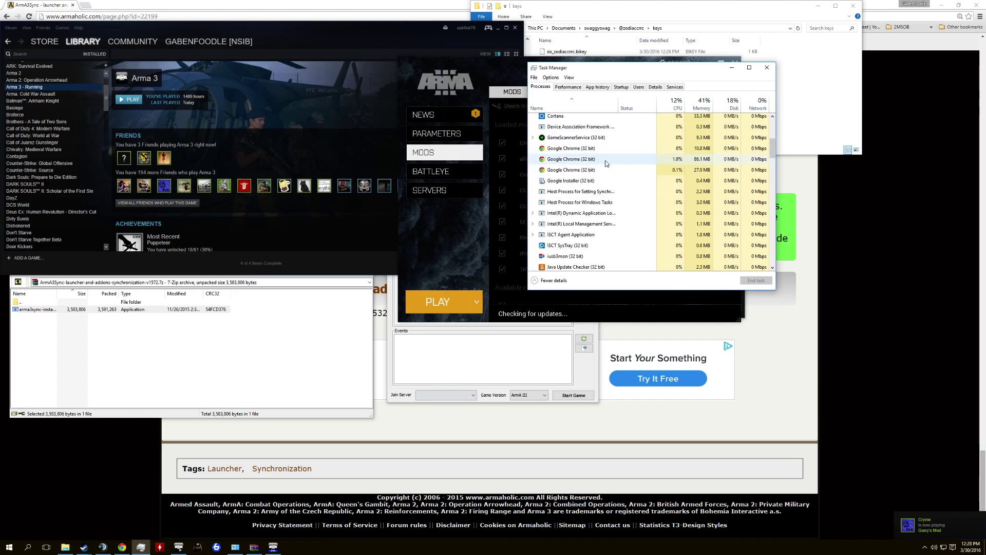
pyautogui.scroll(-10, 602, 188)
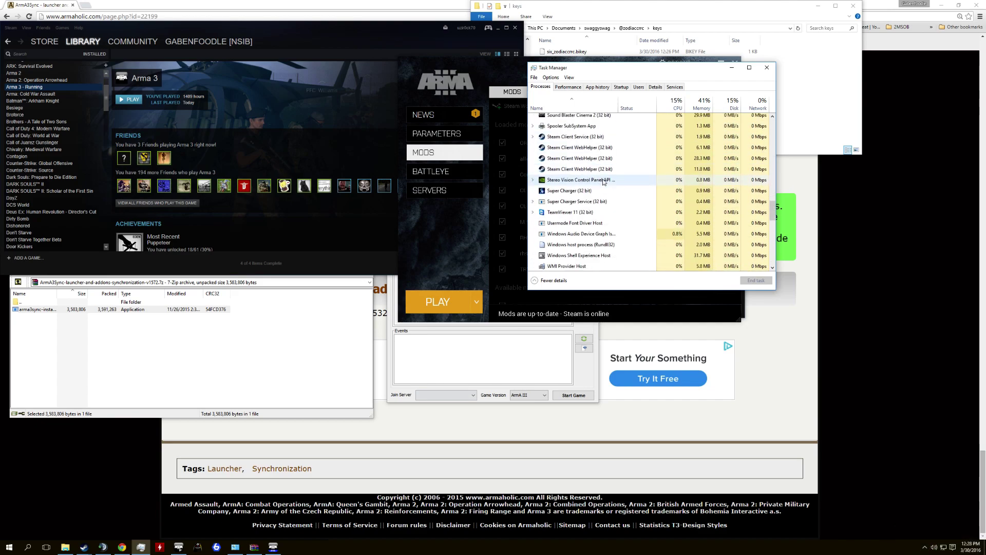
pyautogui.scroll(8, 600, 189)
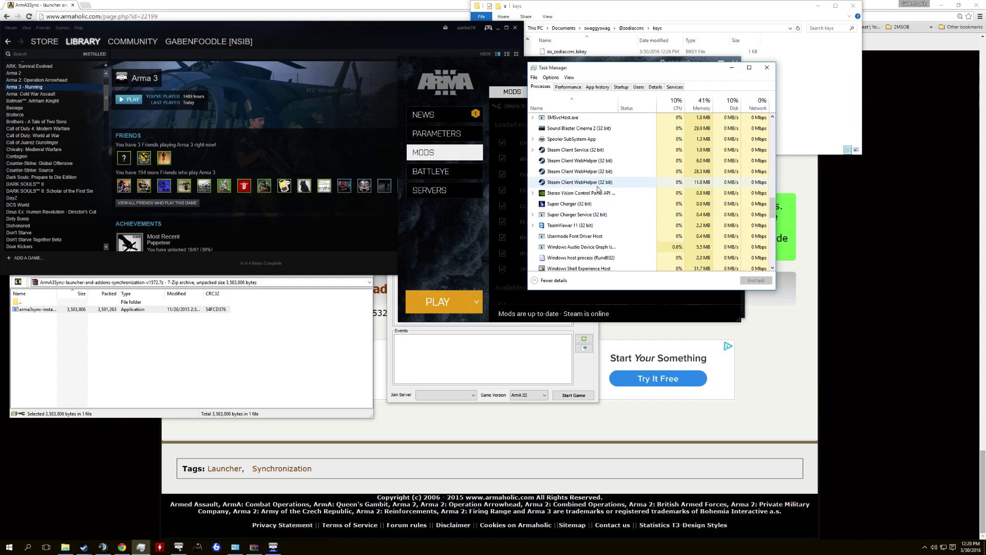
pyautogui.scroll(8, 600, 191)
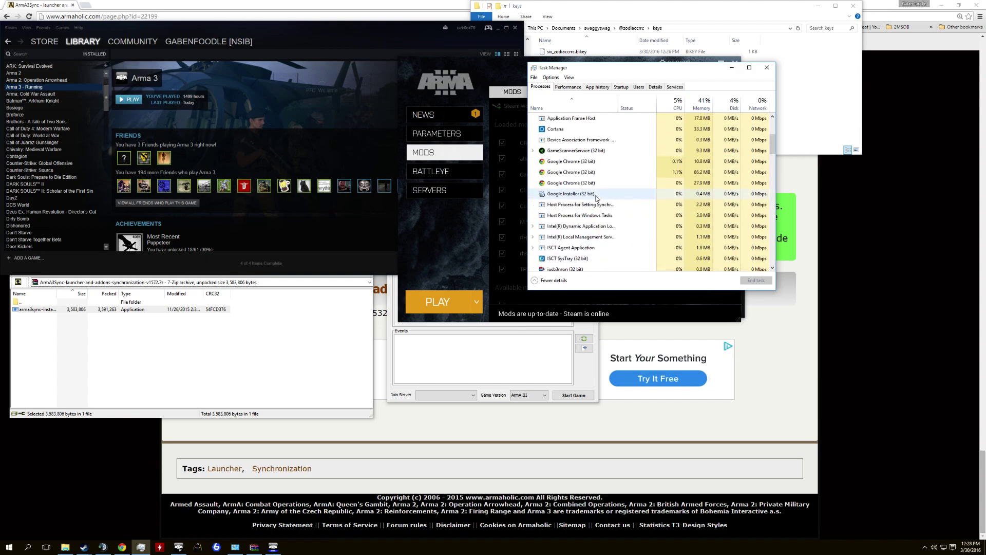
pyautogui.scroll(2, 571, 221)
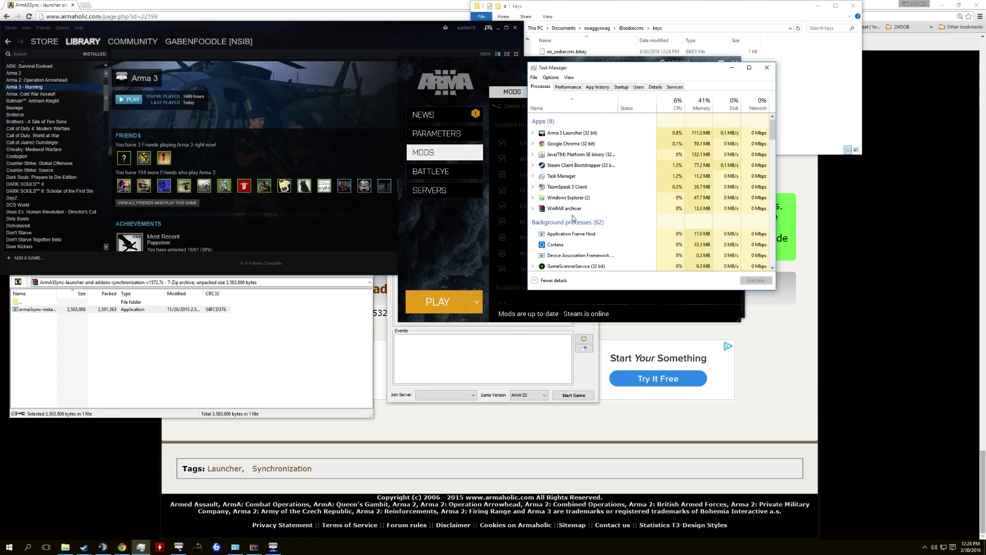
pyautogui.rightClick(567, 138)
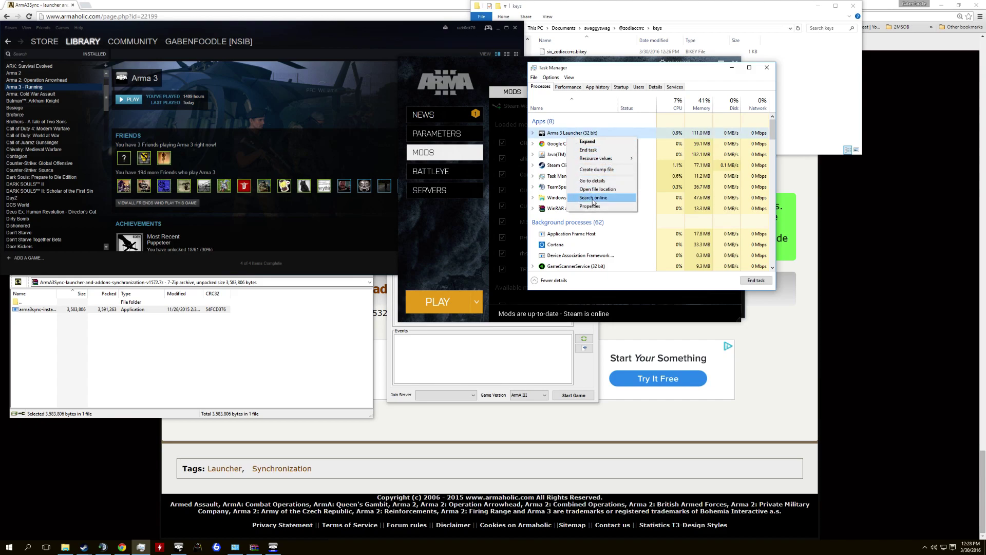
pyautogui.click(589, 150)
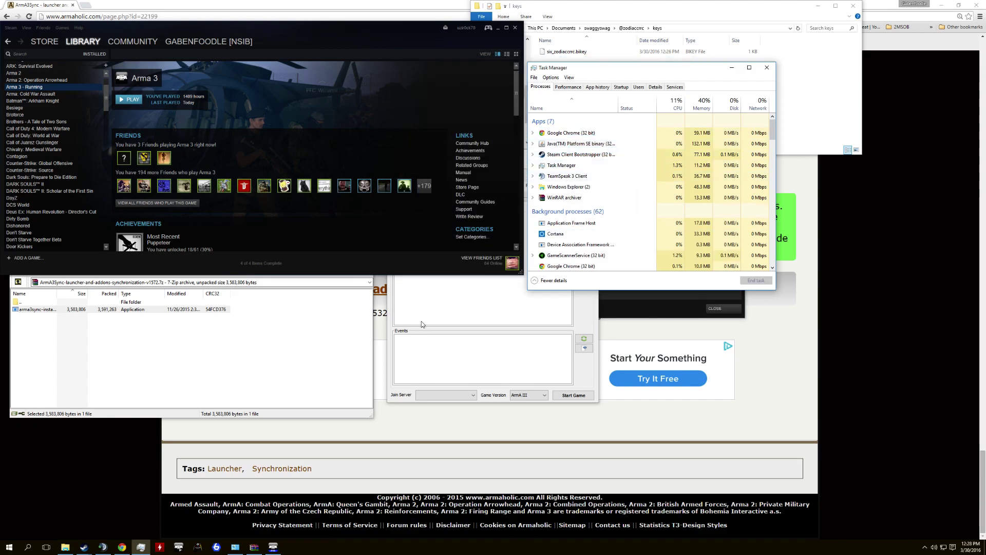
pyautogui.click(476, 265)
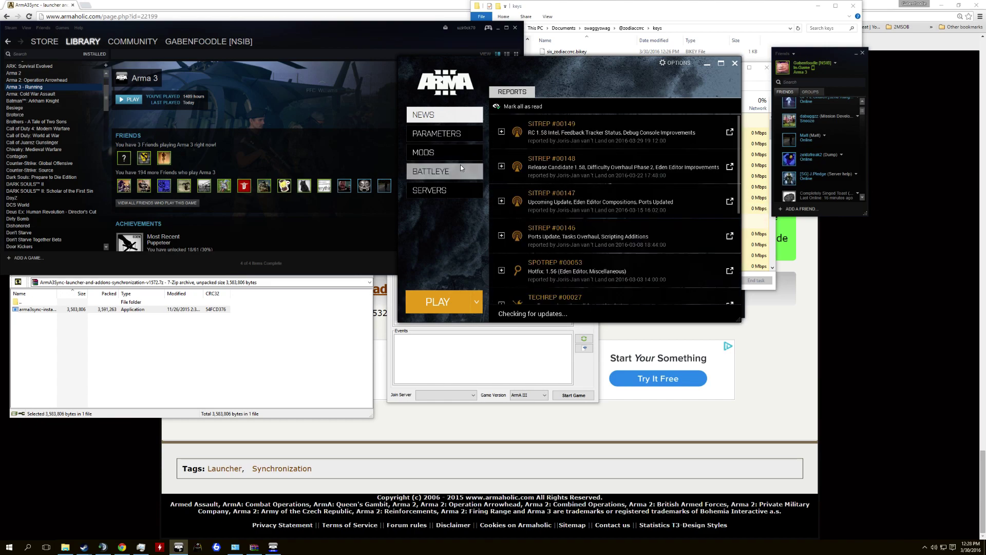
# - On the launcher's Mods page, switch the preset from Mod Dev to Brit, then Vanilla
pyautogui.click(431, 154)
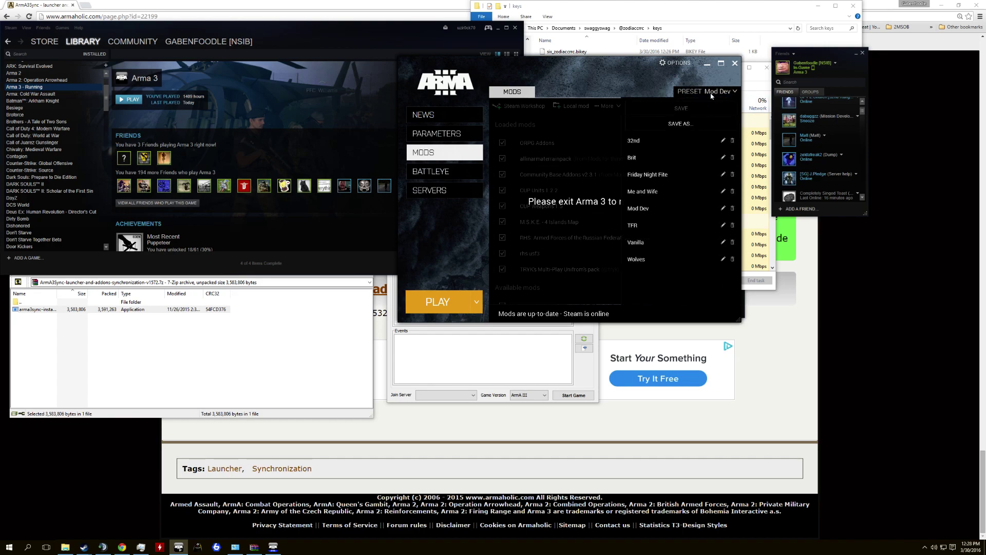
pyautogui.click(663, 157)
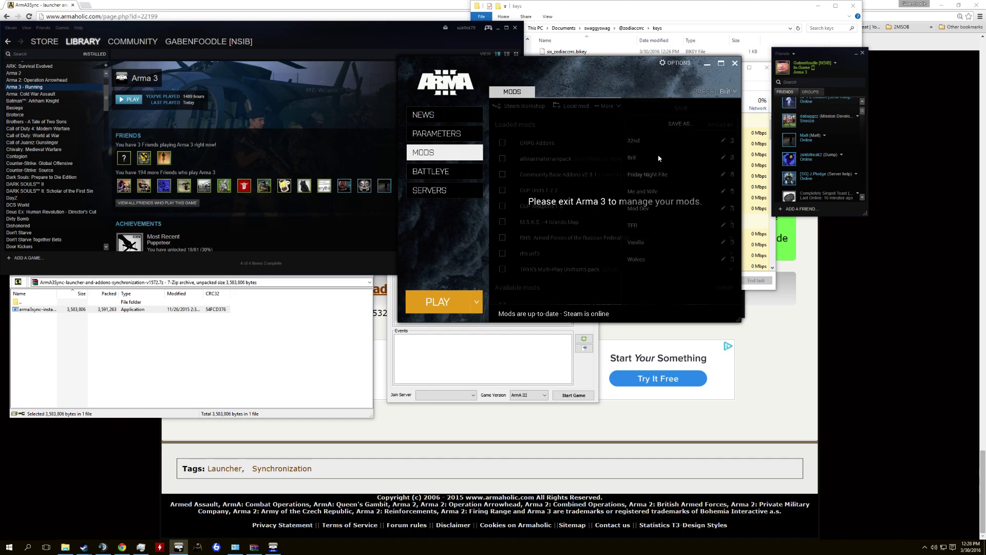
pyautogui.click(712, 92)
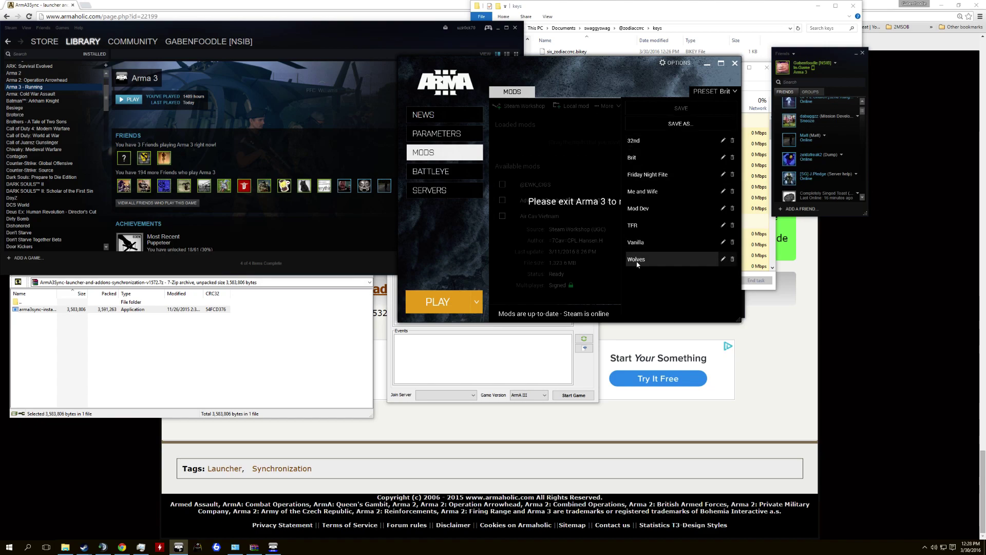
pyautogui.click(634, 240)
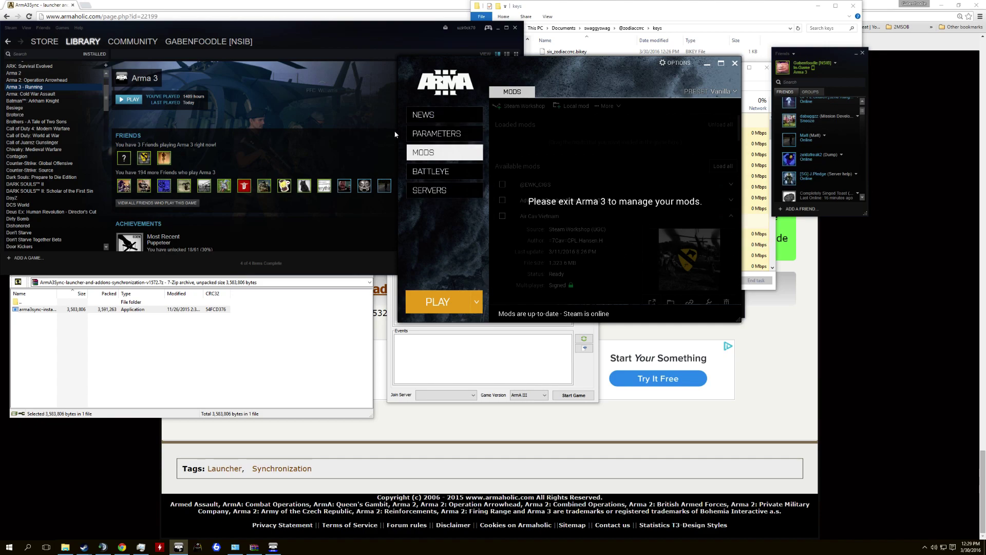
# - Close and reopen the launcher, then check the Mods page and PLAY presets without choosing one
pyautogui.rightClick(178, 548)
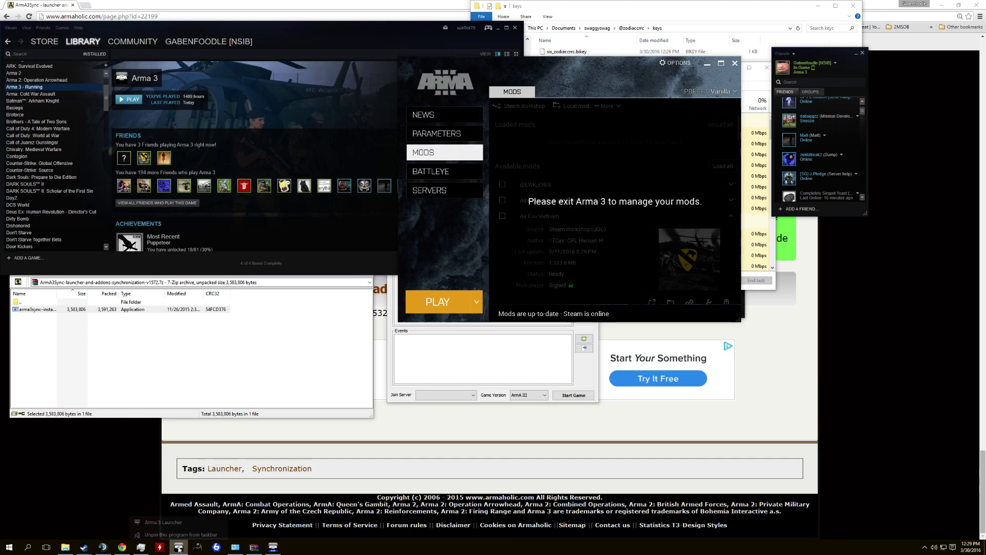
pyautogui.click(170, 535)
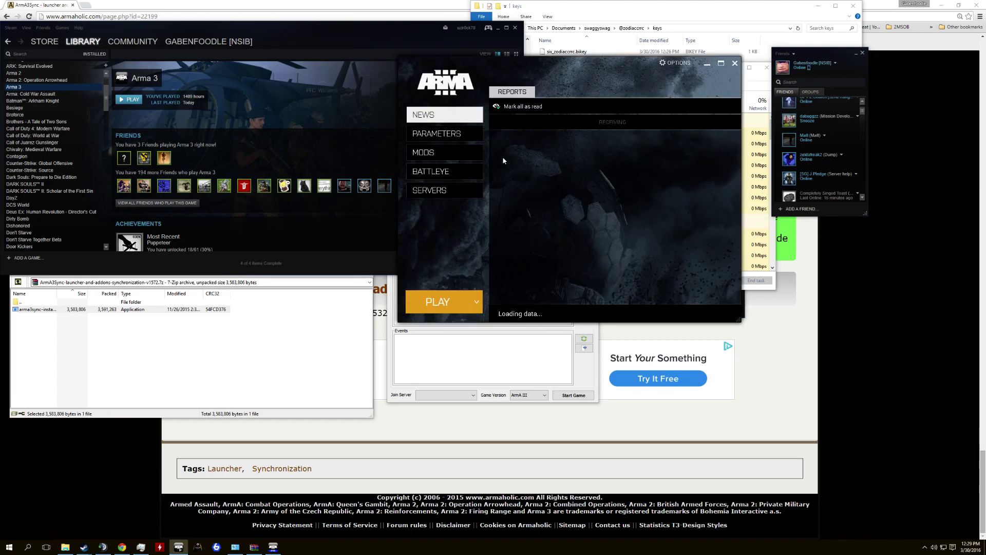
pyautogui.click(455, 152)
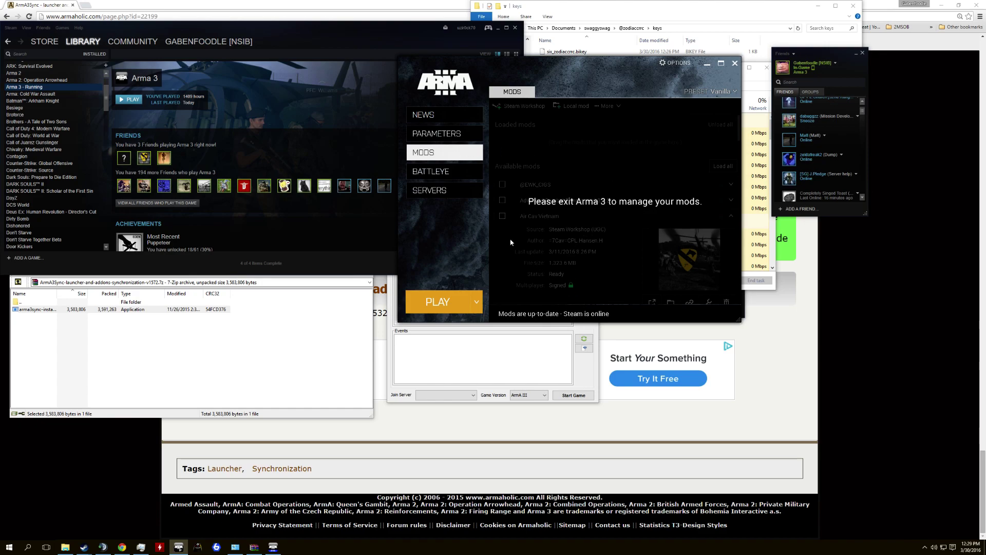
pyautogui.click(477, 300)
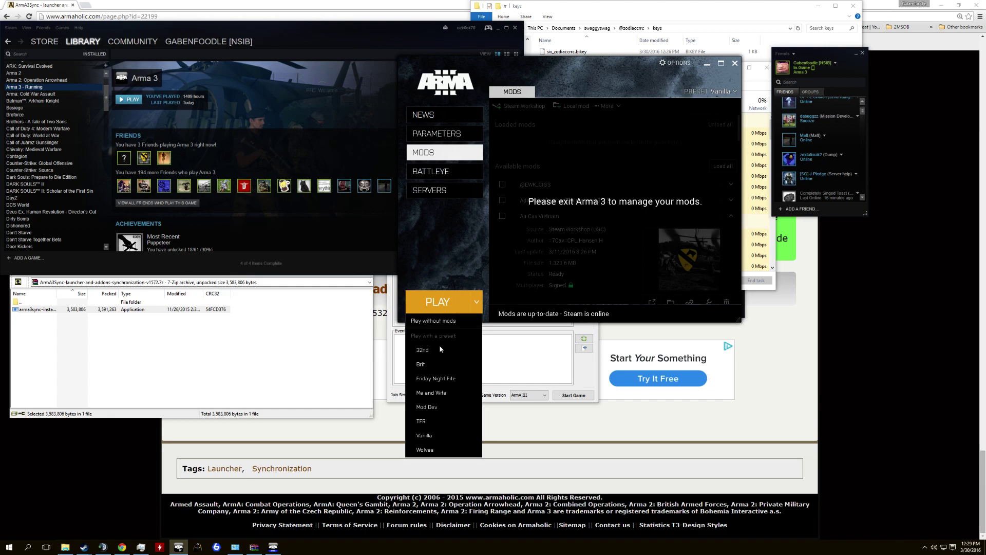
pyautogui.click(465, 304)
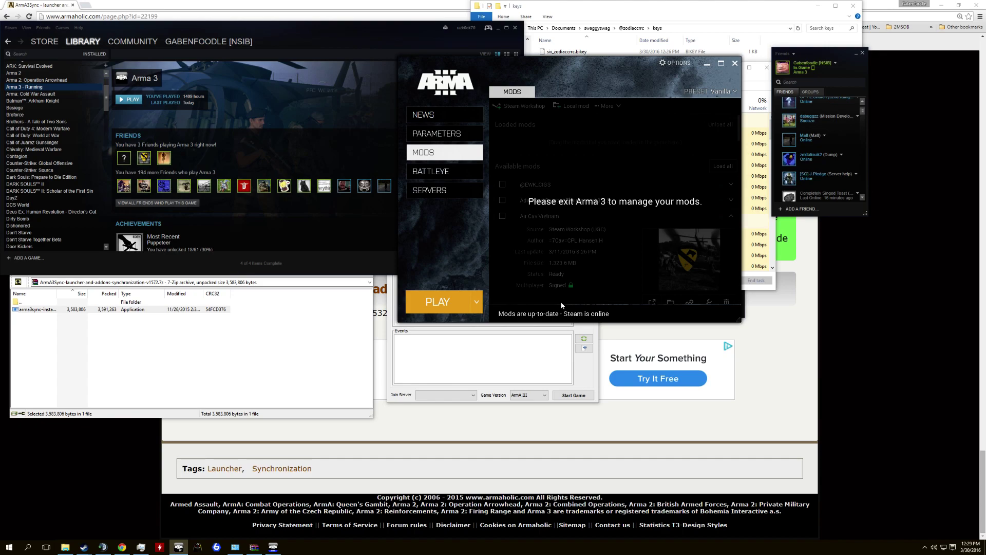